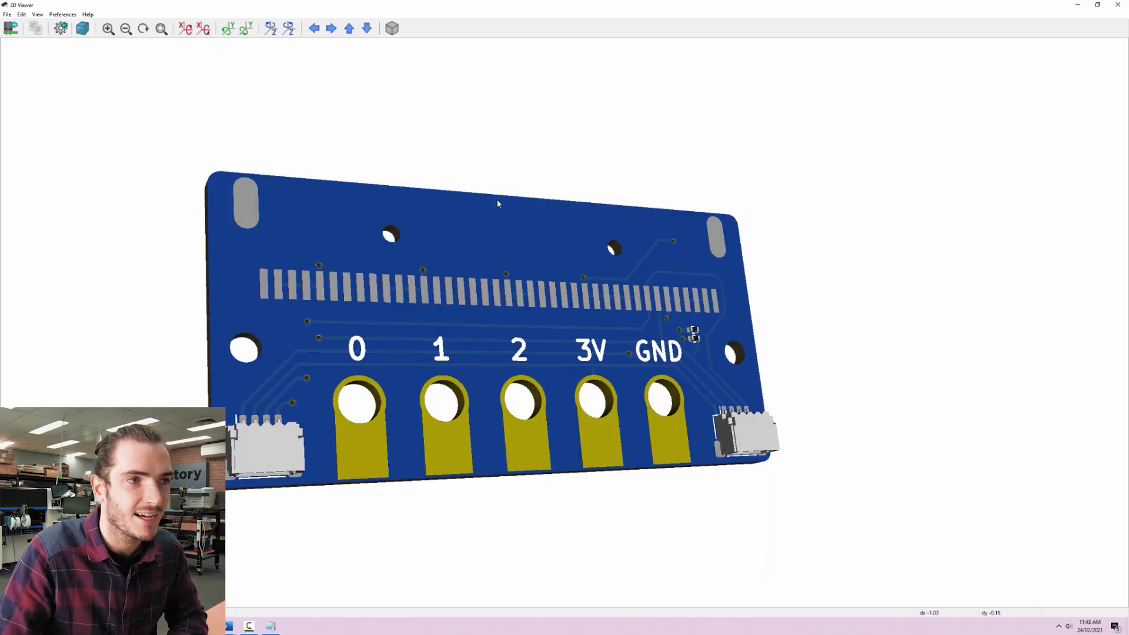
drag(401, 310, 628, 252)
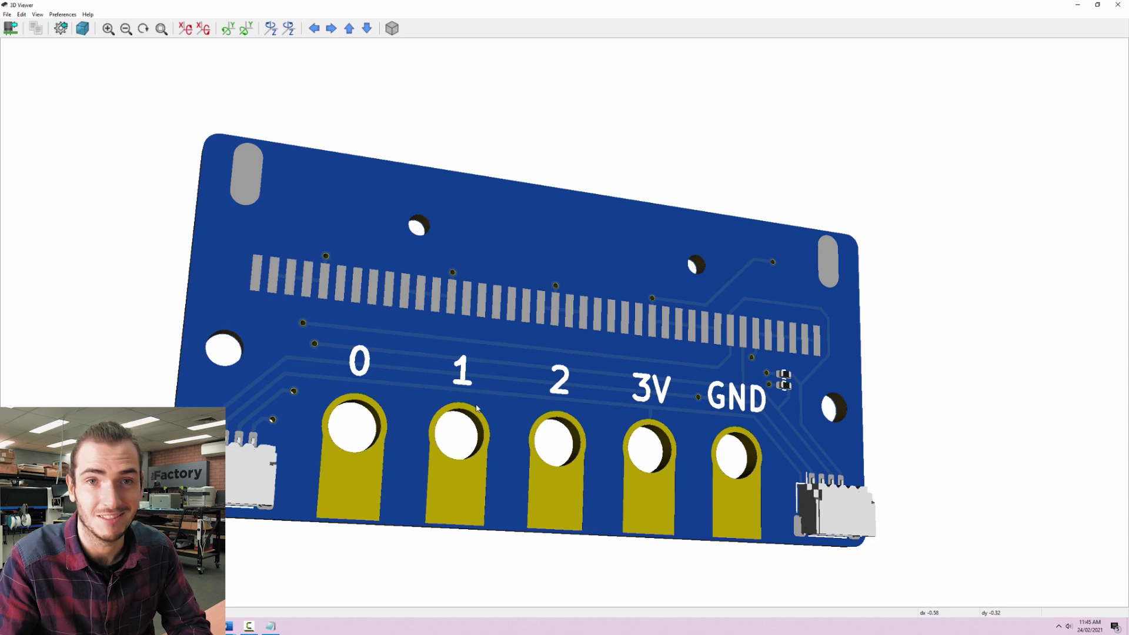
drag(486, 361, 284, 406)
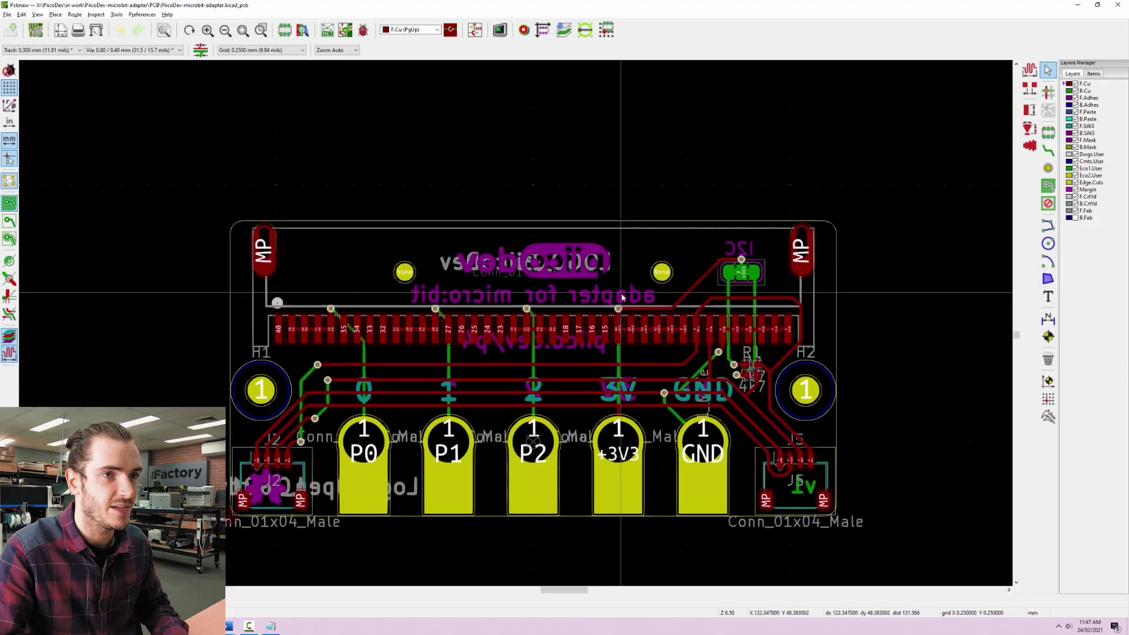
Turn on high-contrast layer display and close in on the edge connector's upper-left MP pad
scroll(603, 272, up, 1)
click(505, 359)
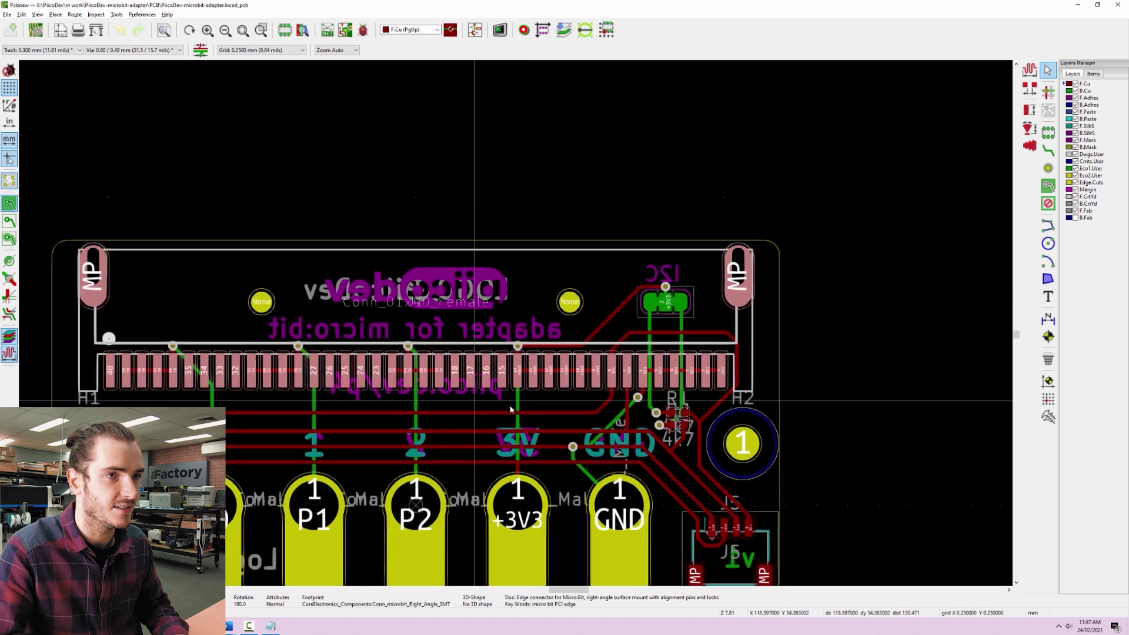
middle_drag(469, 409, 572, 423)
middle_drag(331, 350, 509, 373)
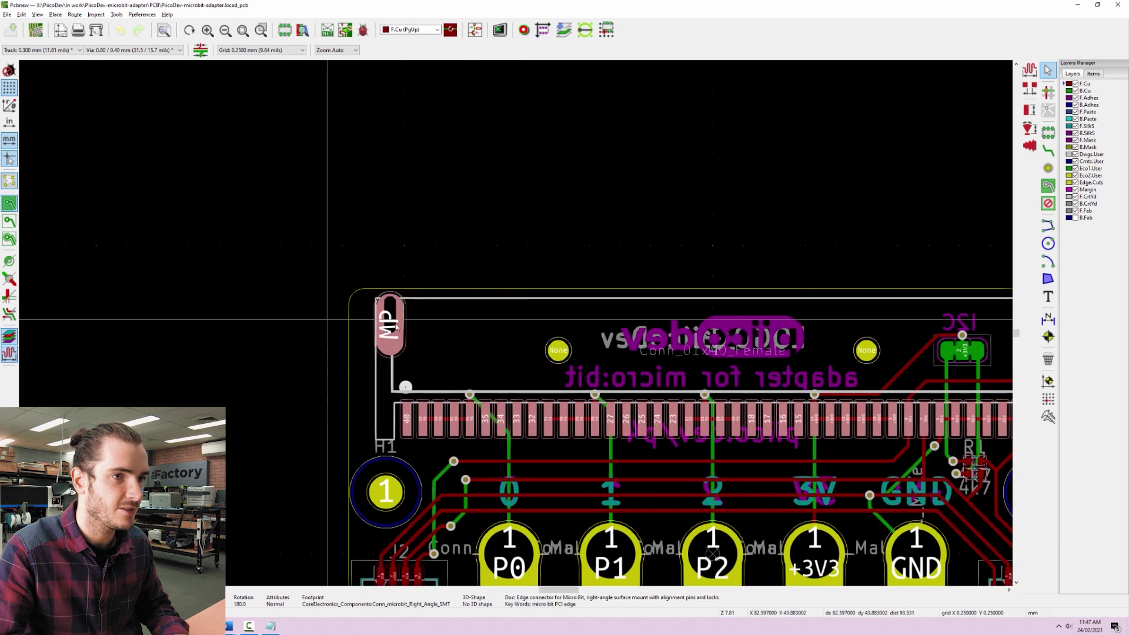
scroll(515, 323, up, 3)
scroll(509, 351, down, 2)
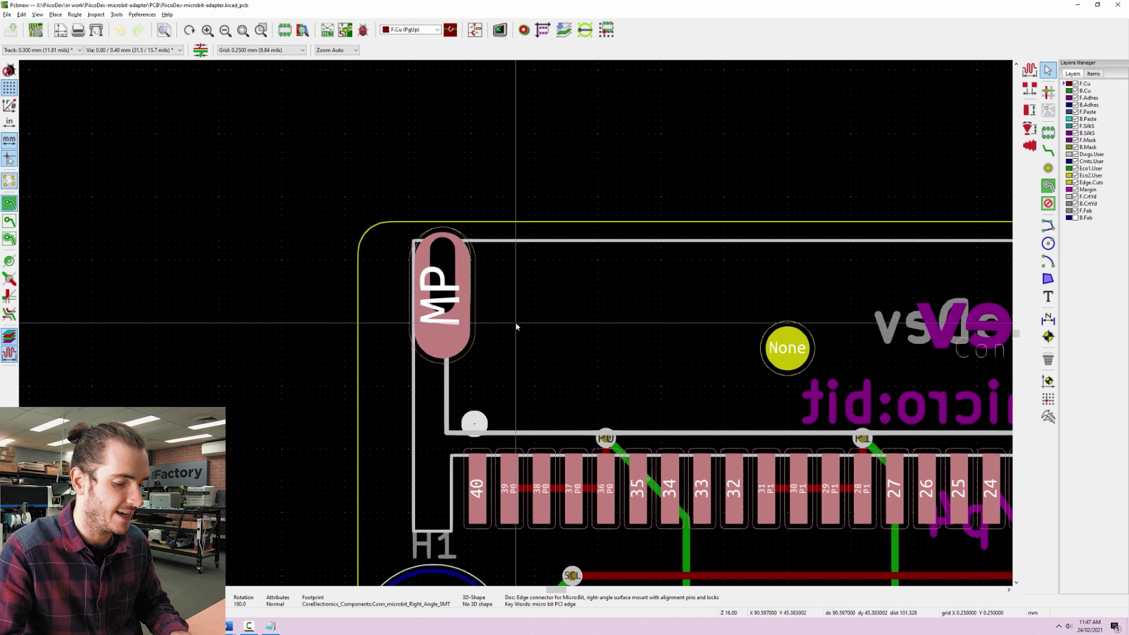
key(h)
key(Escape)
Compare the upper-left MP pad's copper shape on the F.Cu and B.Cu layers
scroll(515, 322, up, 1)
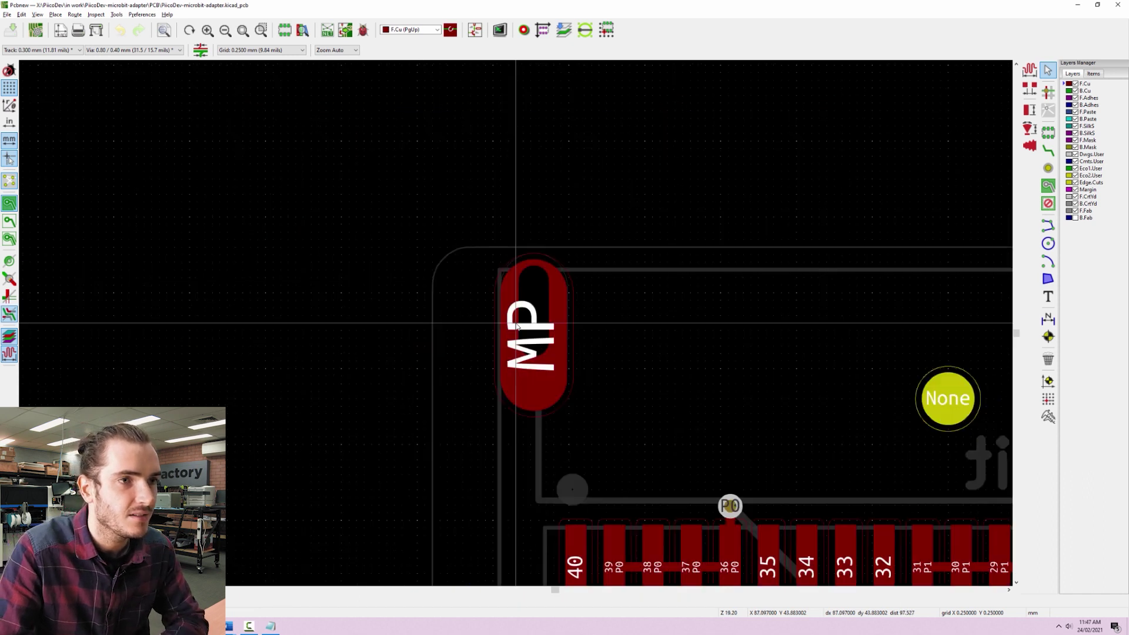
scroll(517, 326, up, 2)
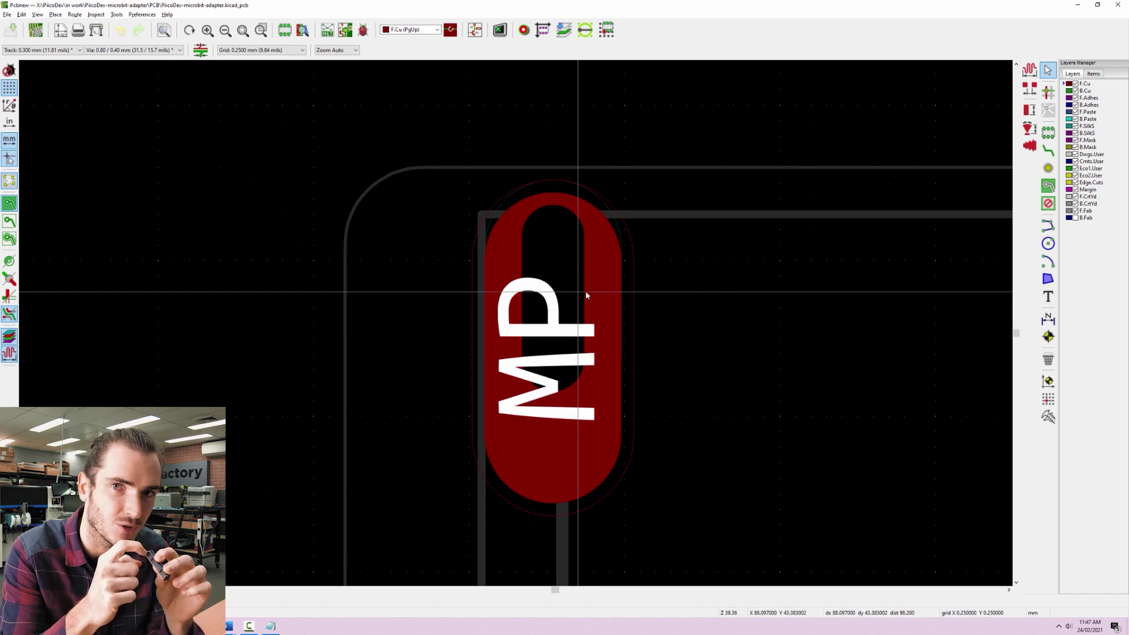
key(Page_Down)
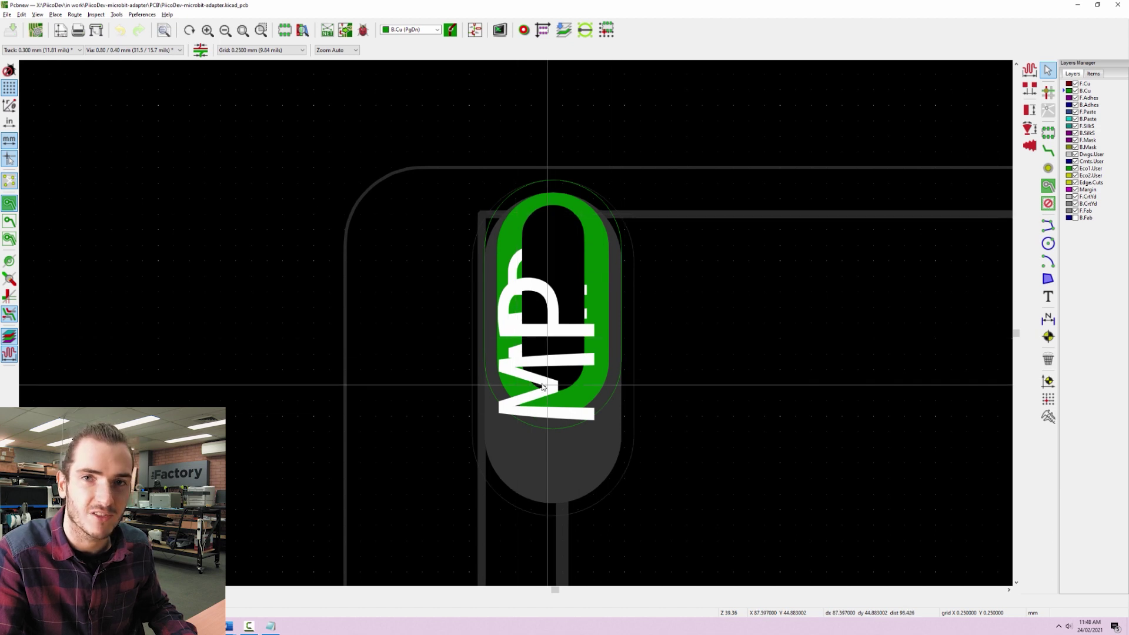
key(Page_Up)
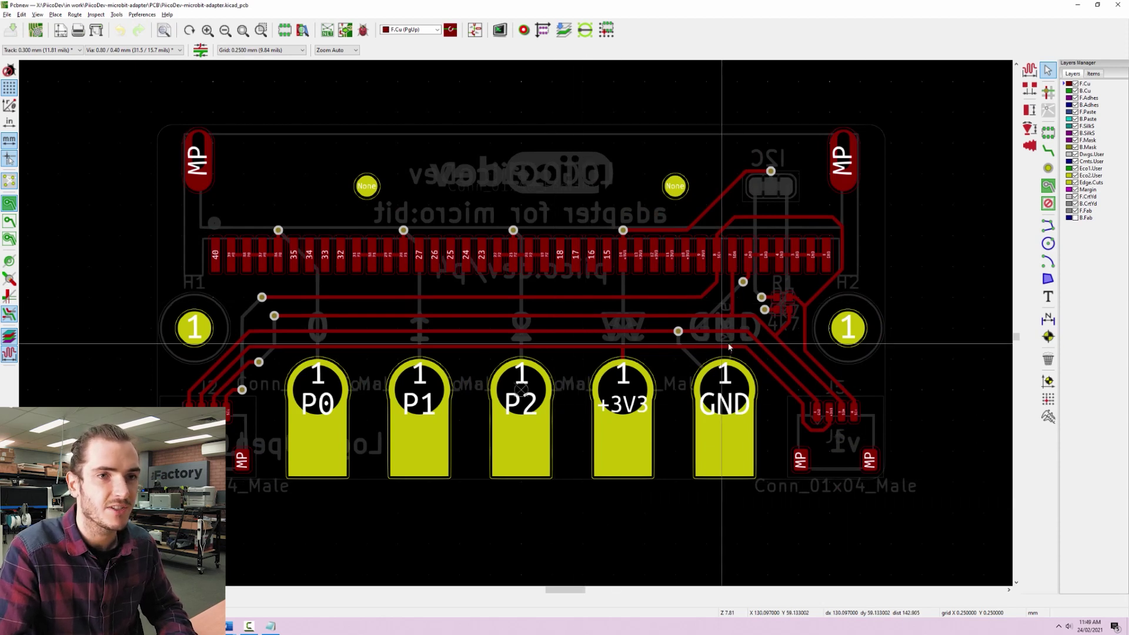
Rotate resistor R2 by 180 degrees so its SDA pad faces the edge away from the H2 mounting hole
scroll(805, 330, up, 5)
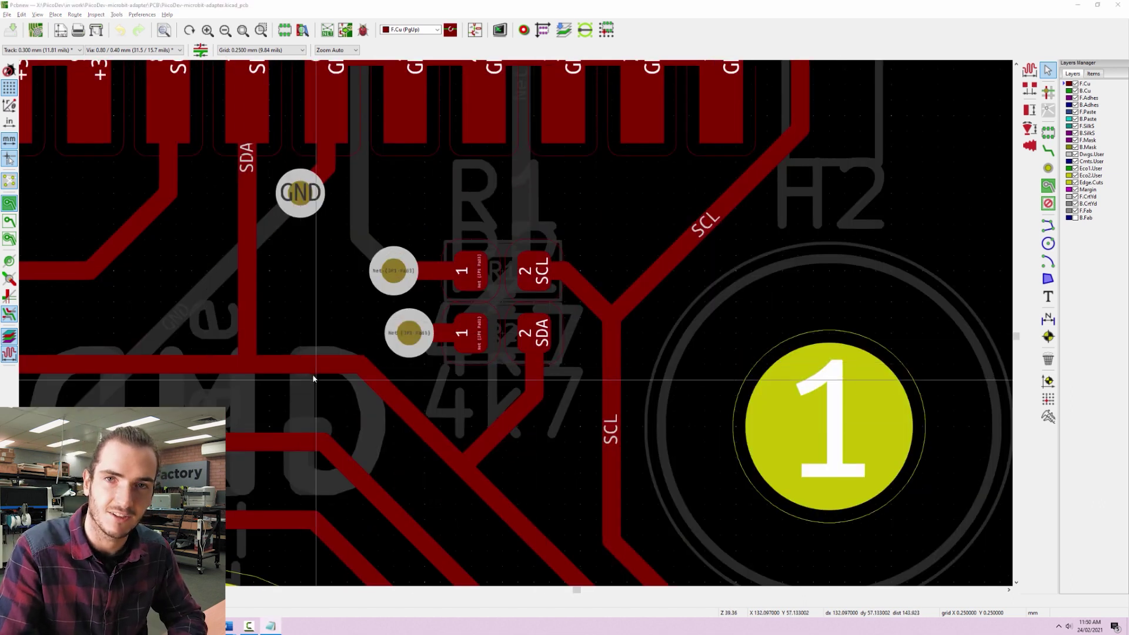
click(506, 334)
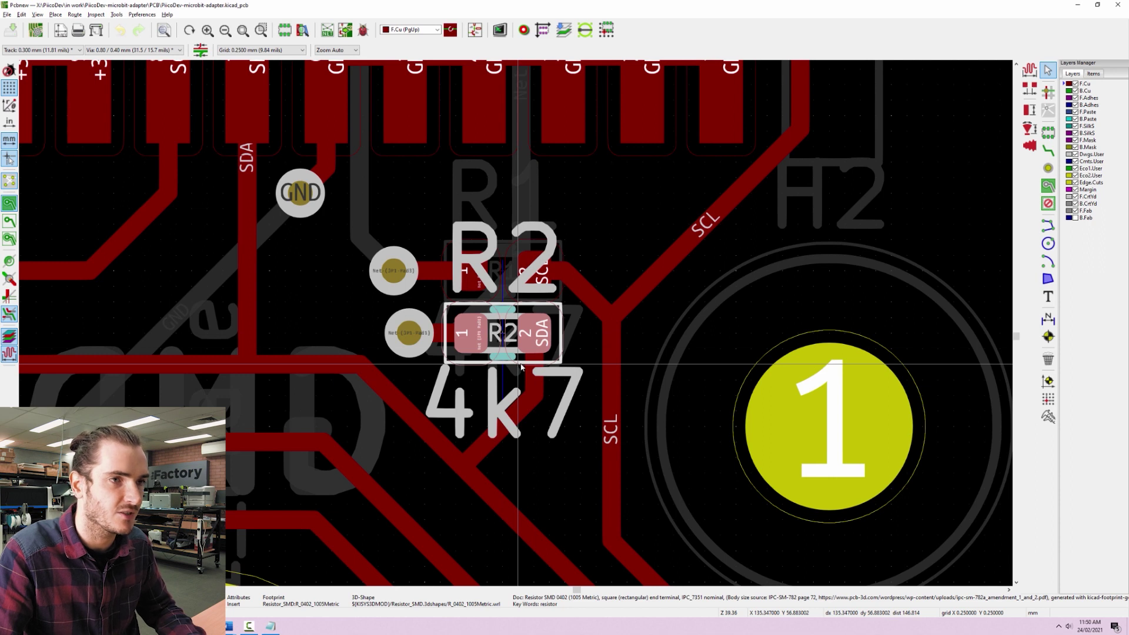
key(r)
key(r)
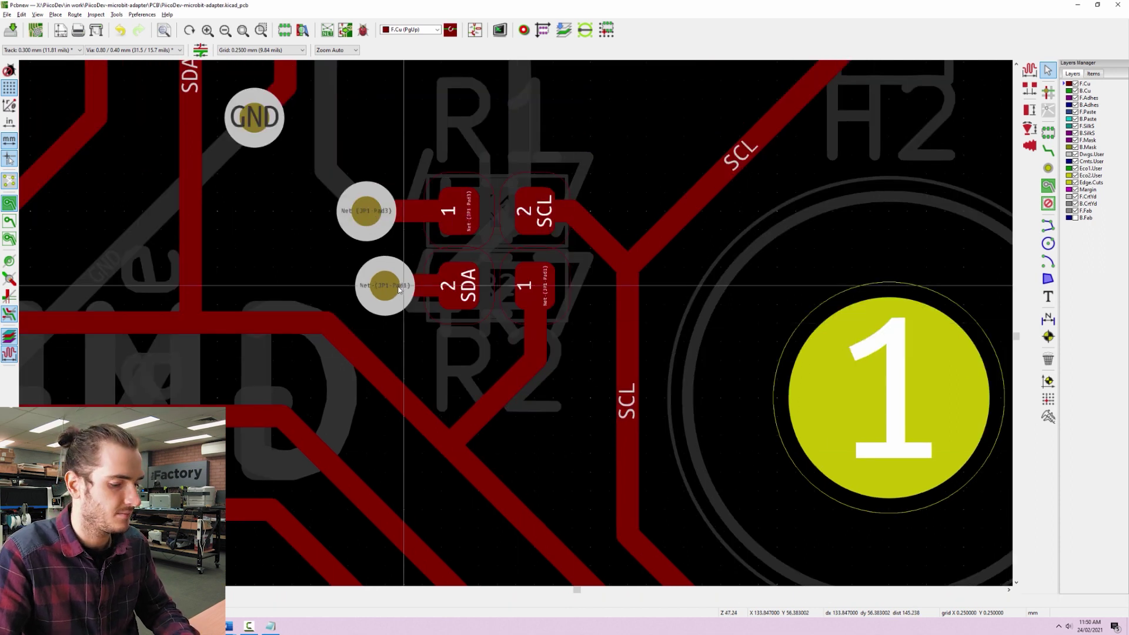
Delete the via beside R2 and the old track pieces attached to the resistor's pads
scroll(506, 384, down, 2)
key(Delete)
scroll(506, 383, up, 3)
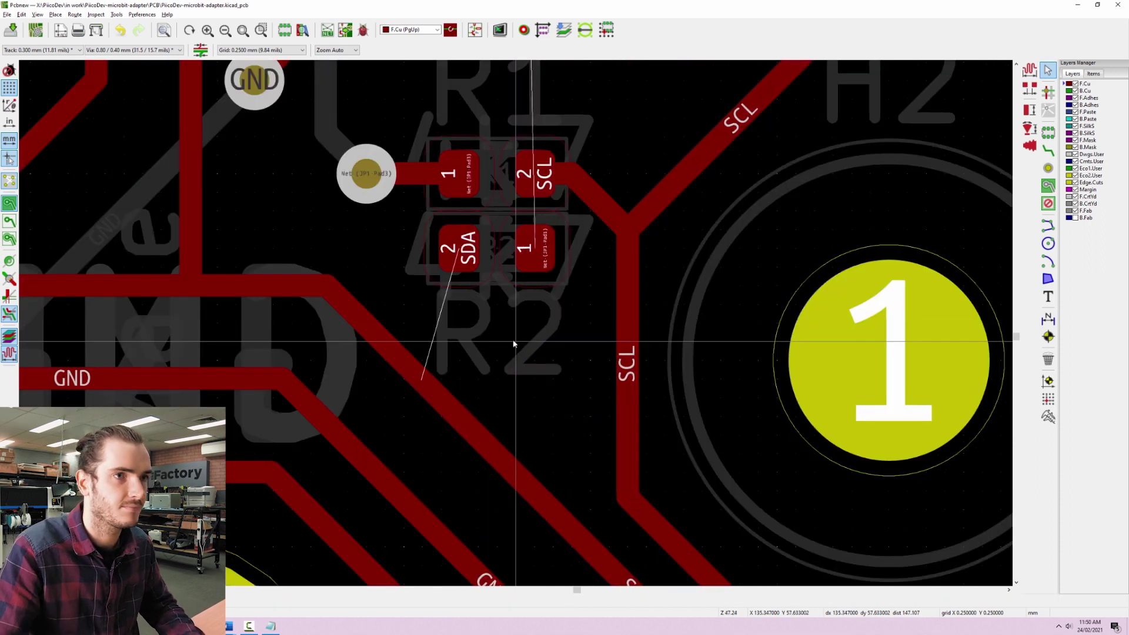
Route SDA tracks on F.Cu from R2's pad 2 down to the diagonal SDA track and across to the horizontal SDA track
middle_drag(517, 341, 574, 365)
key(x)
click(570, 302)
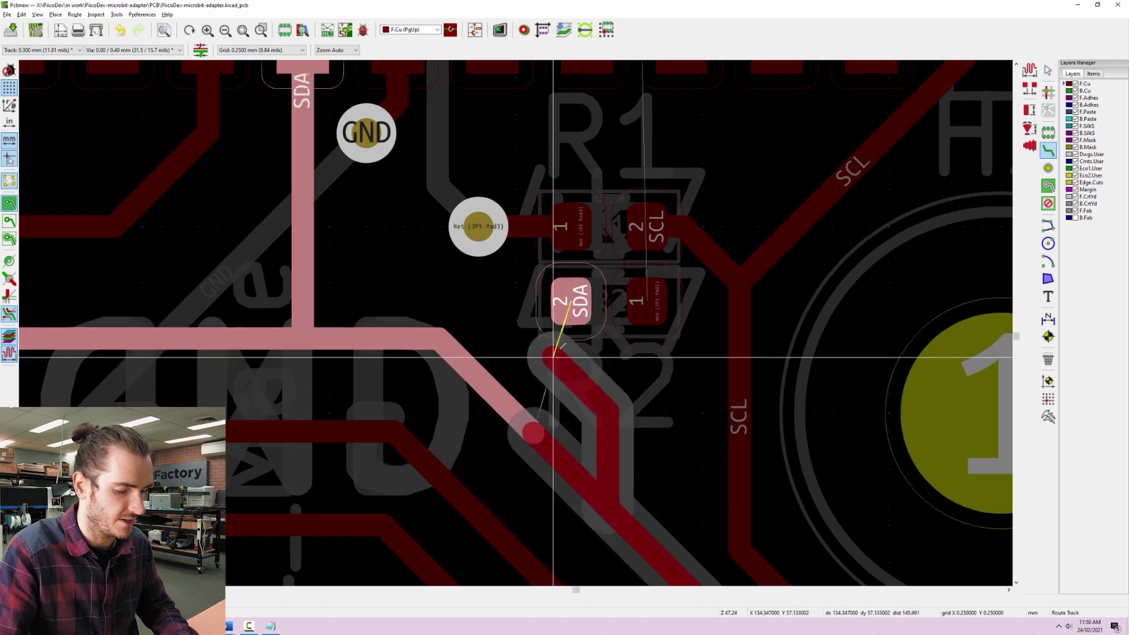
click(571, 301)
click(566, 302)
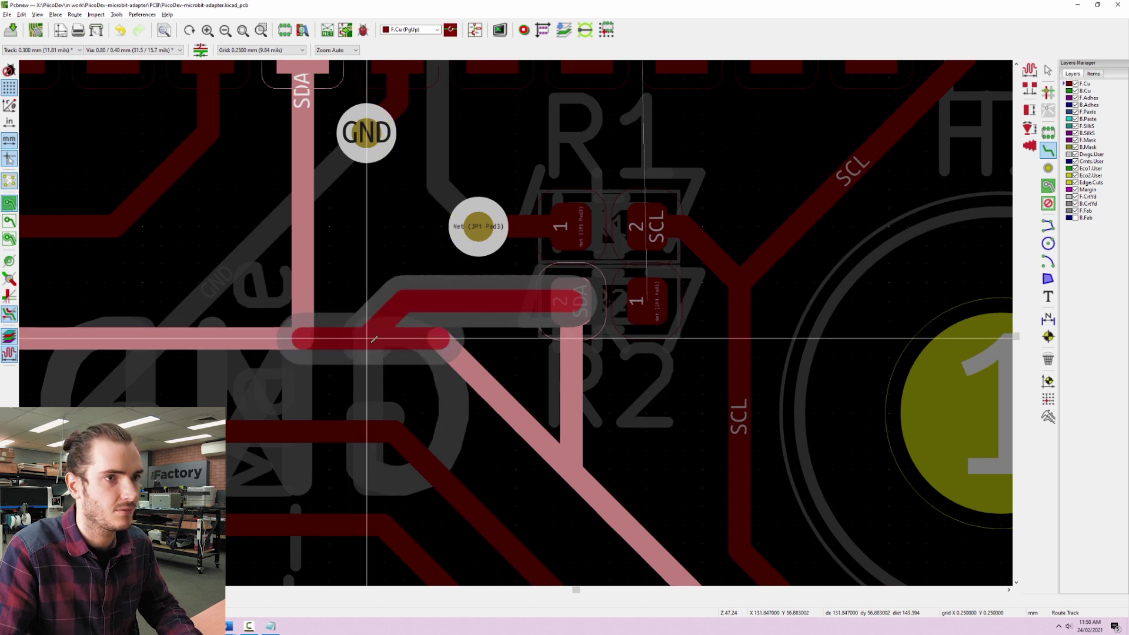
click(497, 339)
key(Escape)
Delete the redundant diagonal SDA segment and its leftover stub below R2
click(507, 401)
key(Delete)
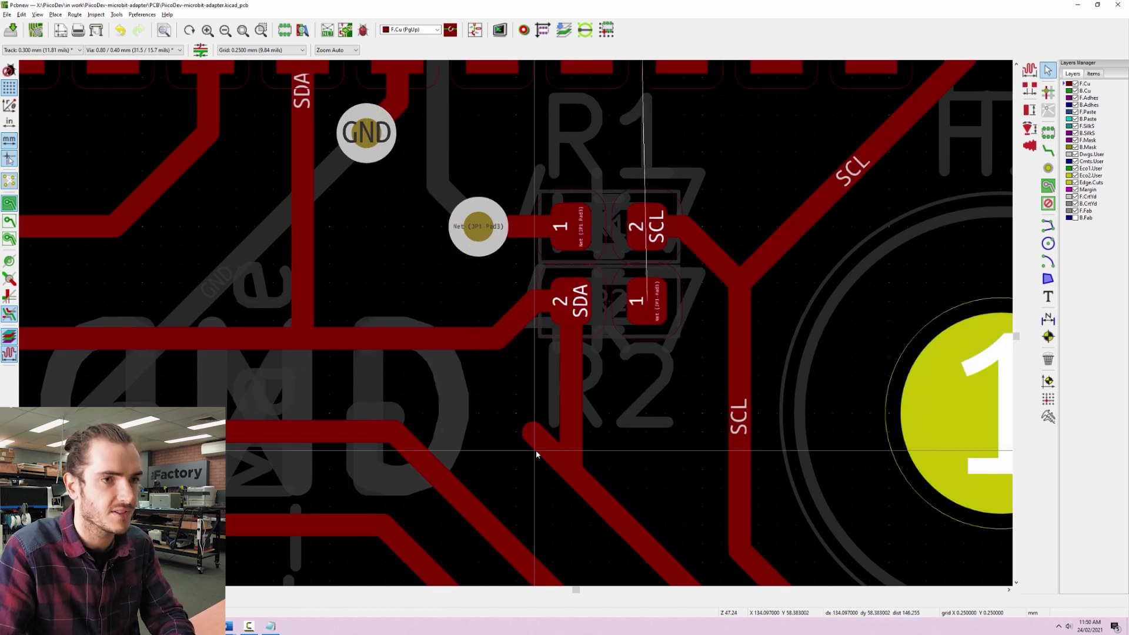
click(541, 439)
key(Delete)
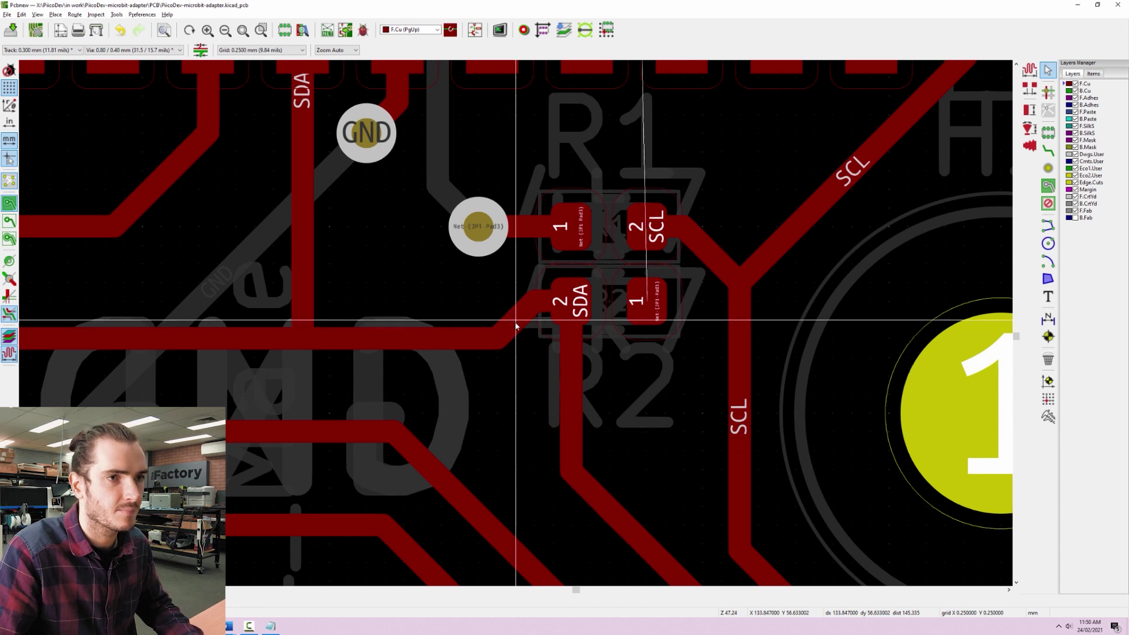
Move the bend of the new SDA track away from R2 toward the SDA junction and delete the leftover horizontal segment
drag(517, 320, 404, 329)
click(433, 336)
key(Delete)
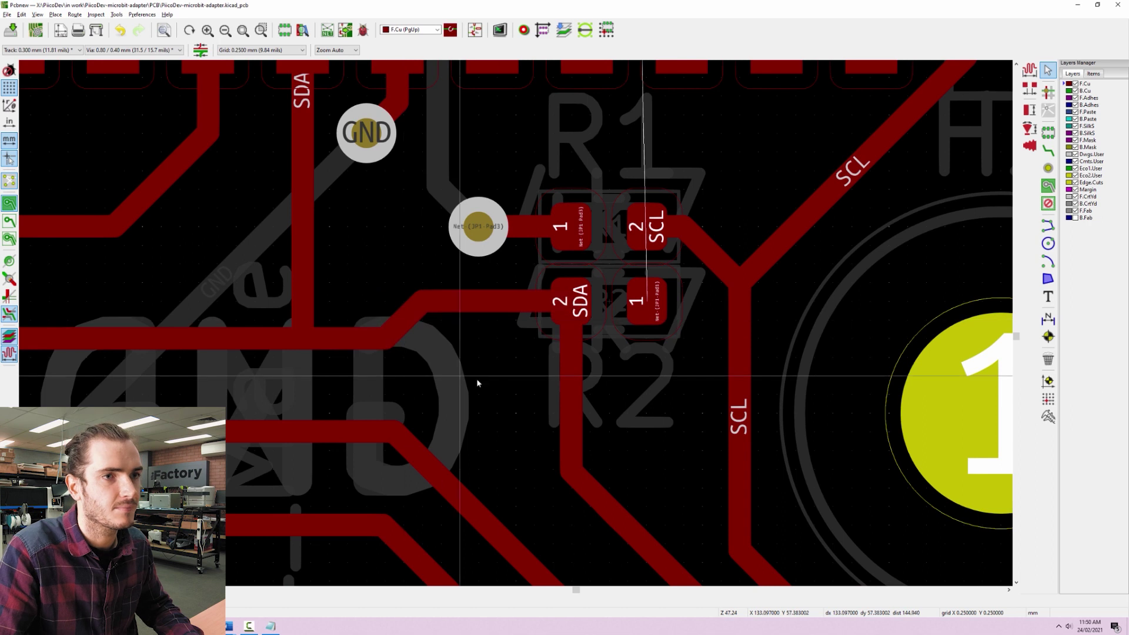
Route a short track down from R2's pad 1 and place a via just below the pad
scroll(426, 435, right, 5)
scroll(426, 436, up, 3)
scroll(562, 287, down, 3)
scroll(562, 287, left, 1)
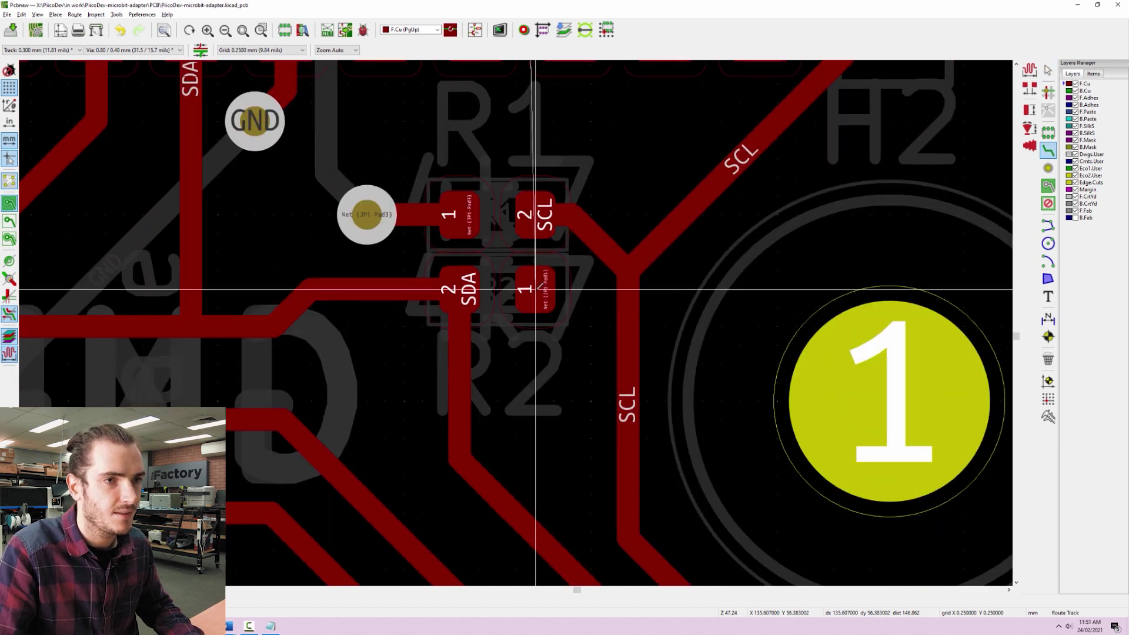
key(x)
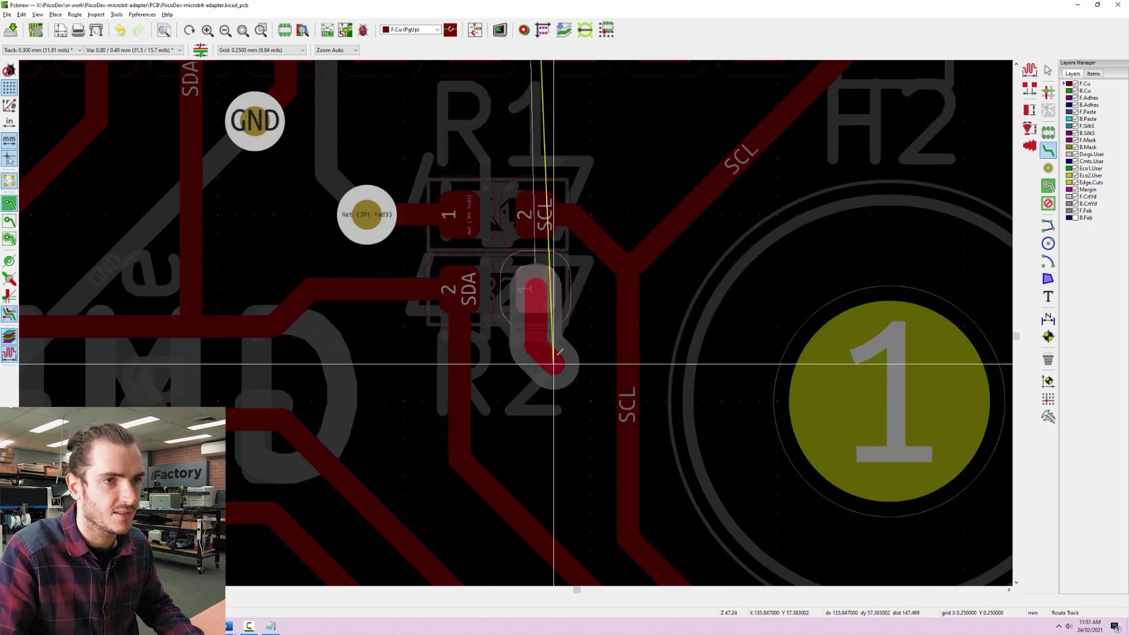
key(v)
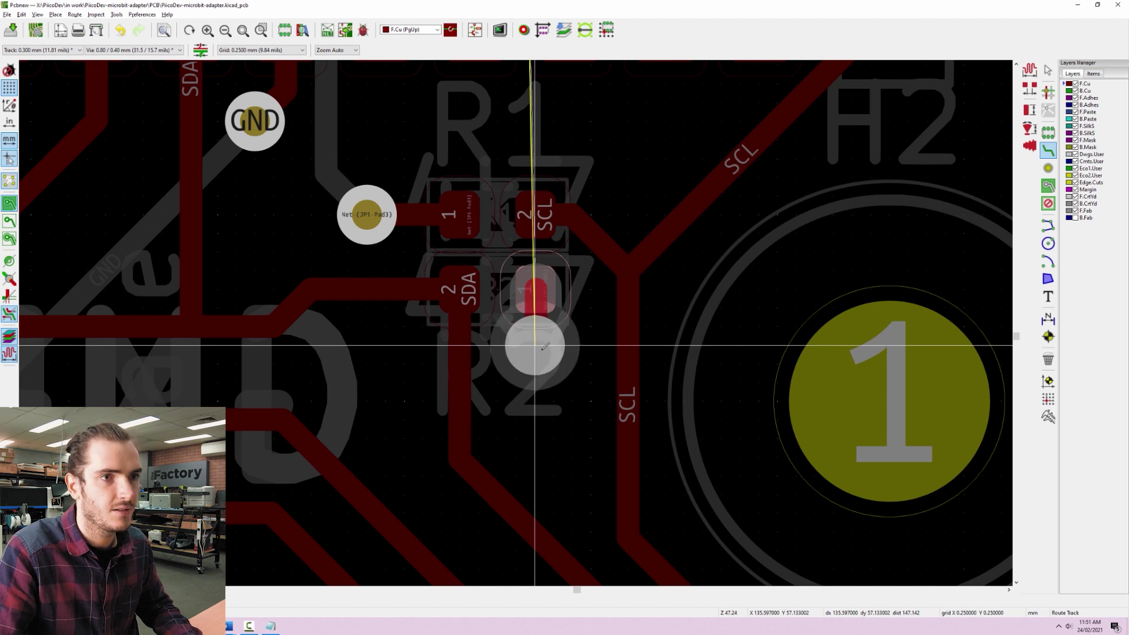
click(545, 346)
Continue the track on B.Cu from the new via up to JP1's pad 1, and return to F.Cu
scroll(517, 189, down, 3)
scroll(517, 309, up, 3)
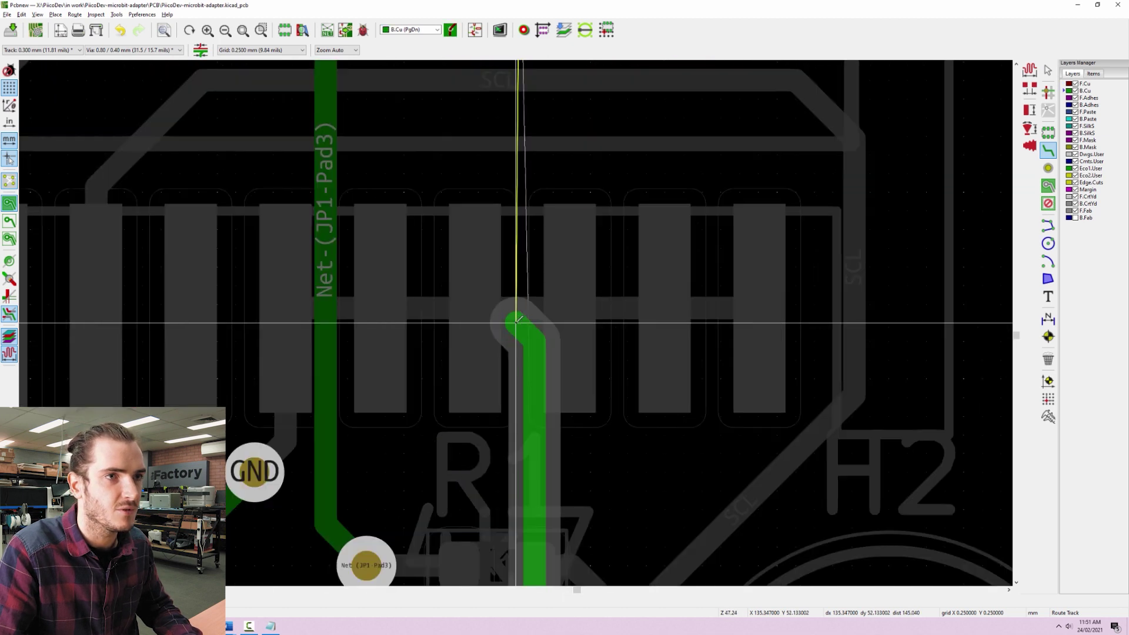
click(499, 158)
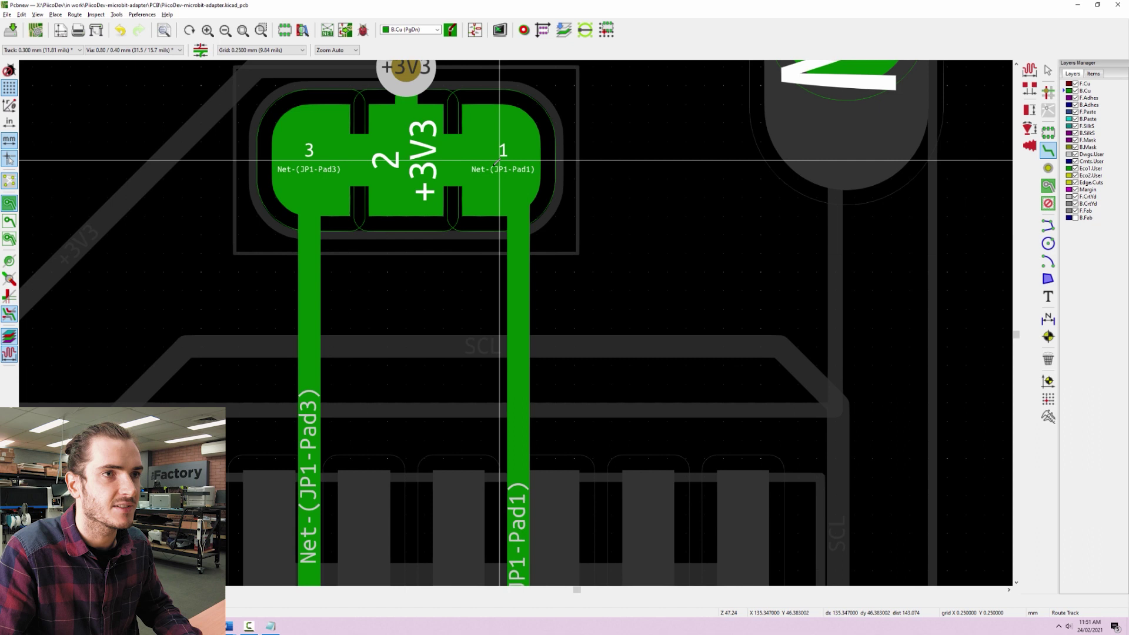
key(Escape)
scroll(503, 159, down, 2)
scroll(534, 355, up, 2)
key(Page_Up)
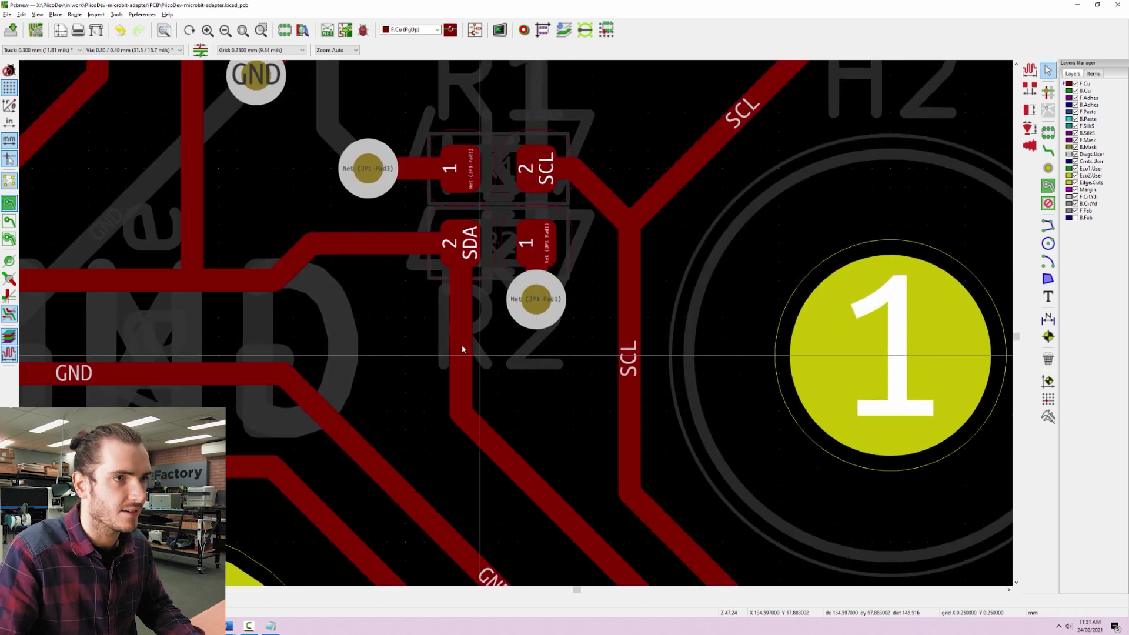
Reshape the SCL track near H2 by moving its upper corner down into a short horizontal run
scroll(447, 327, down, 2)
scroll(562, 285, up, 2)
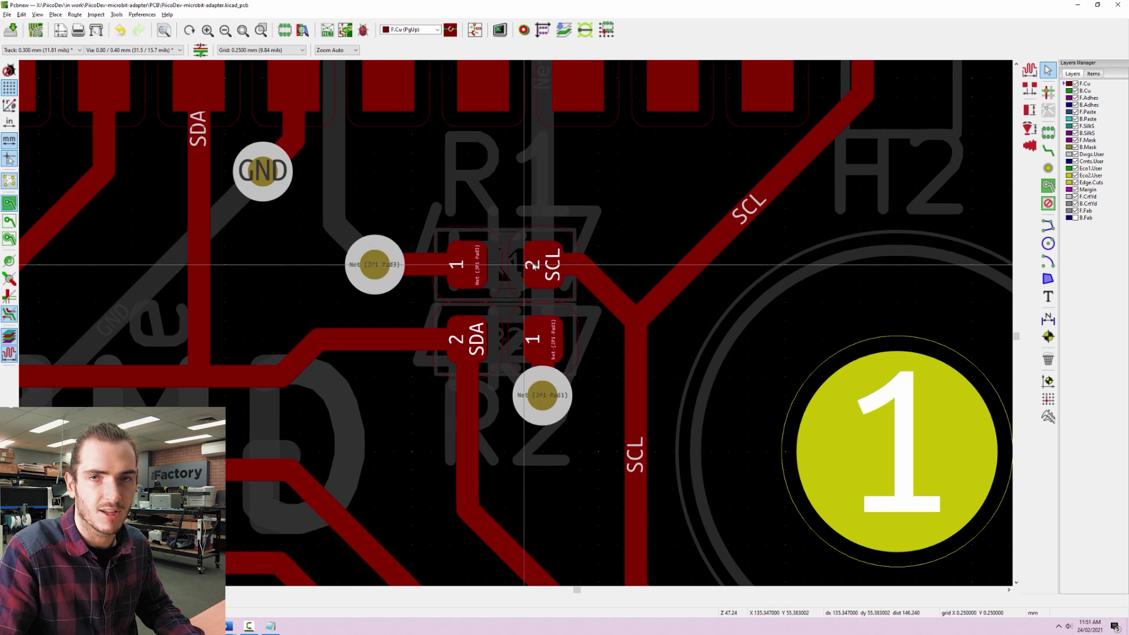
scroll(788, 195, down, 1)
scroll(831, 197, up, 1)
key(x)
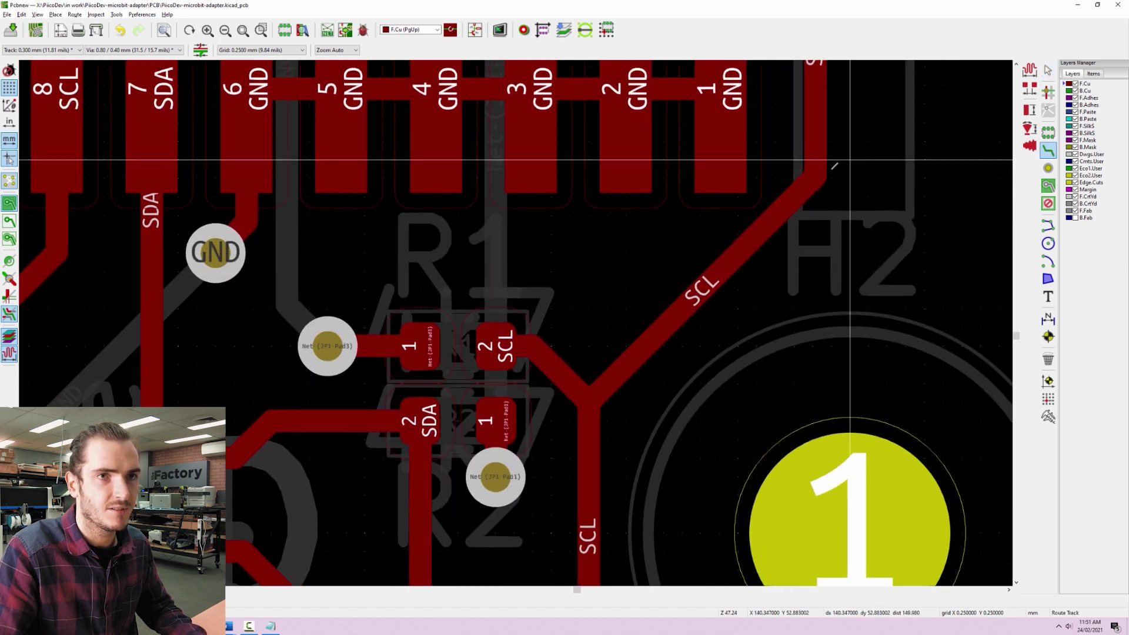
key(Escape)
drag(805, 187, 781, 268)
Route SCL on F.Cu from the short horizontal run across above R1 and down into R1's pad 2
key(x)
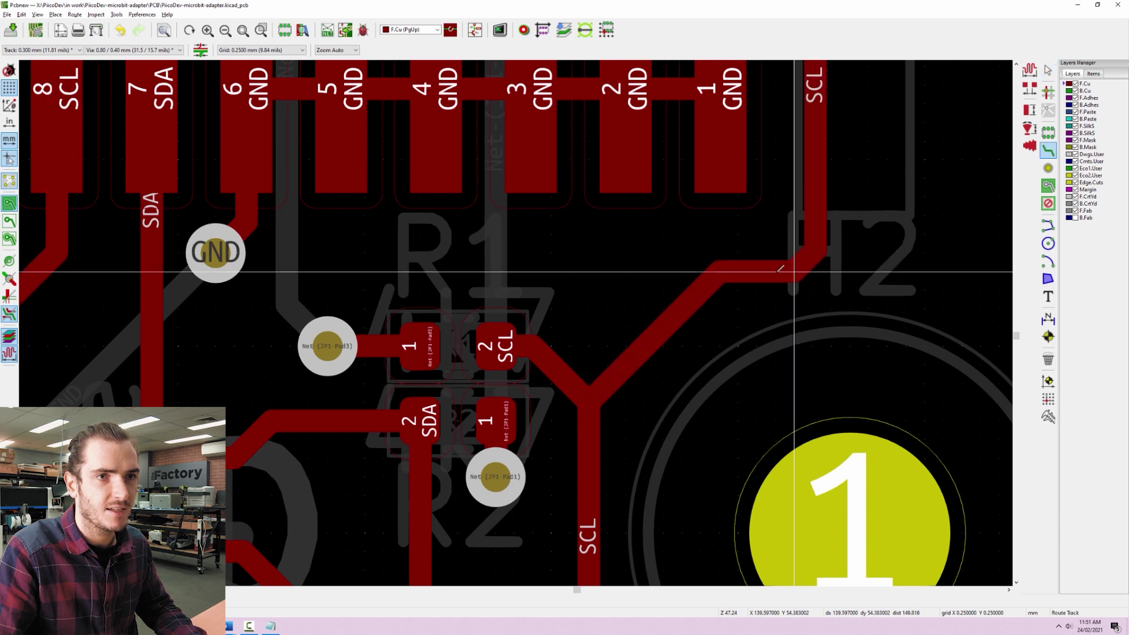
click(781, 268)
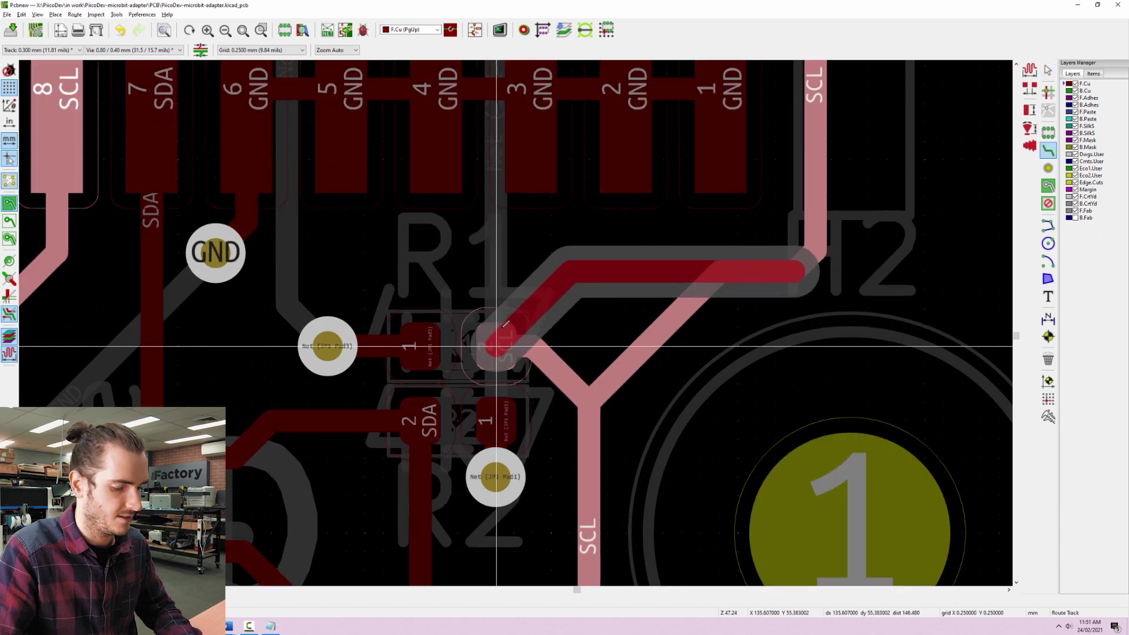
double_click(516, 280)
click(513, 277)
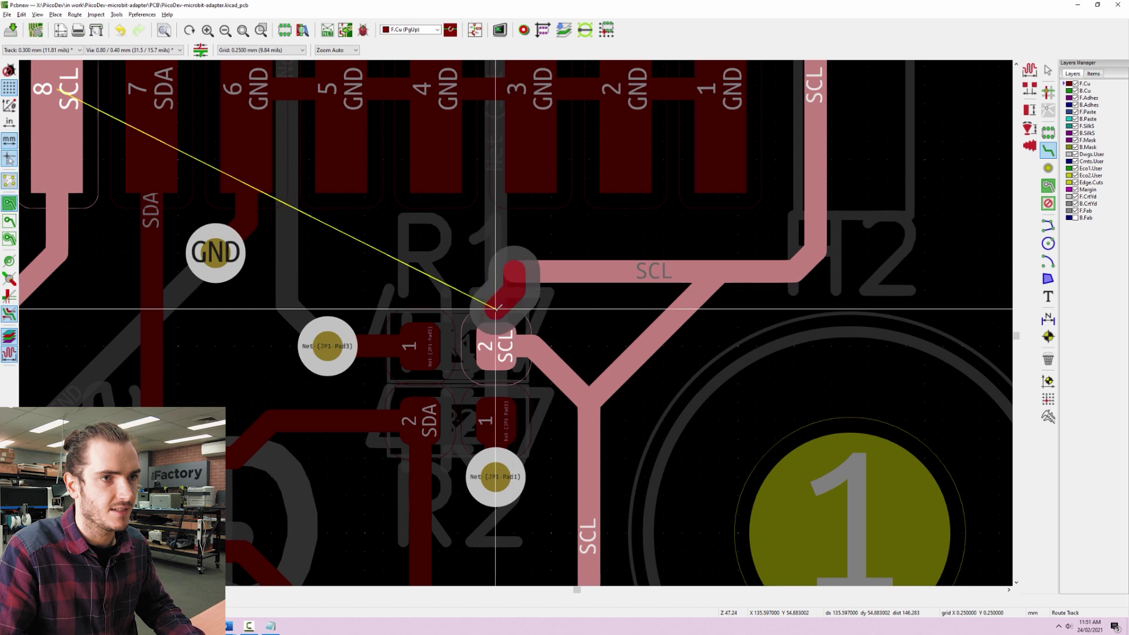
click(501, 342)
Delete the old diagonal SCL segment between the new horizontal run and the vertical SCL track
click(649, 343)
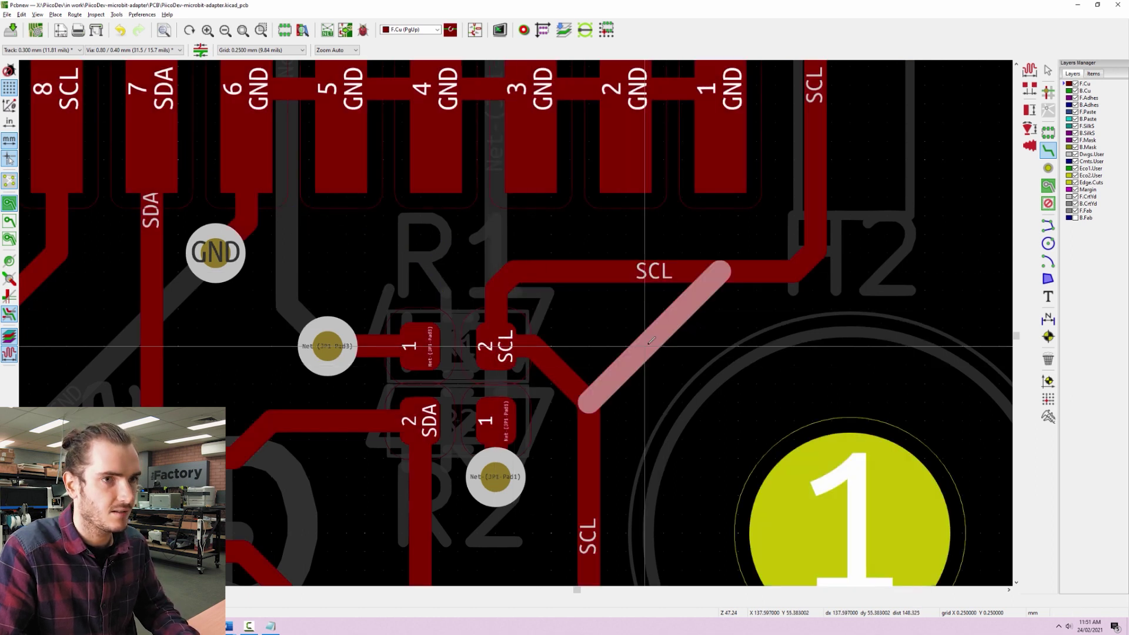
key(Delete)
middle_drag(614, 348, 630, 333)
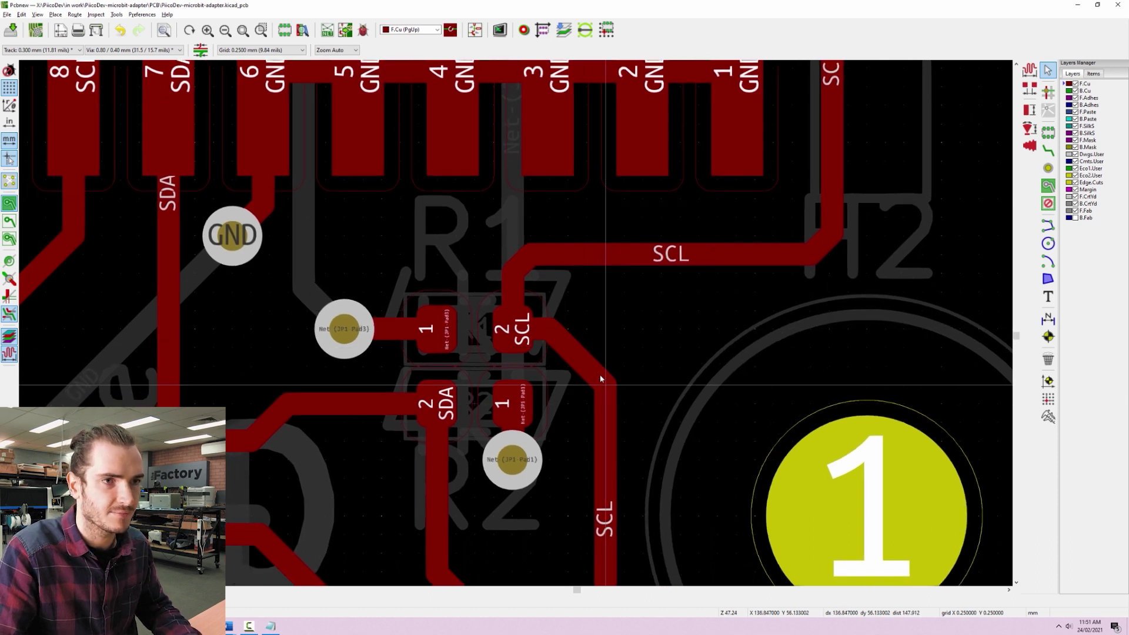
Add a short diagonal SDA track across the inner corner of the T-junction, on the side facing R2
middle_drag(136, 480, 209, 403)
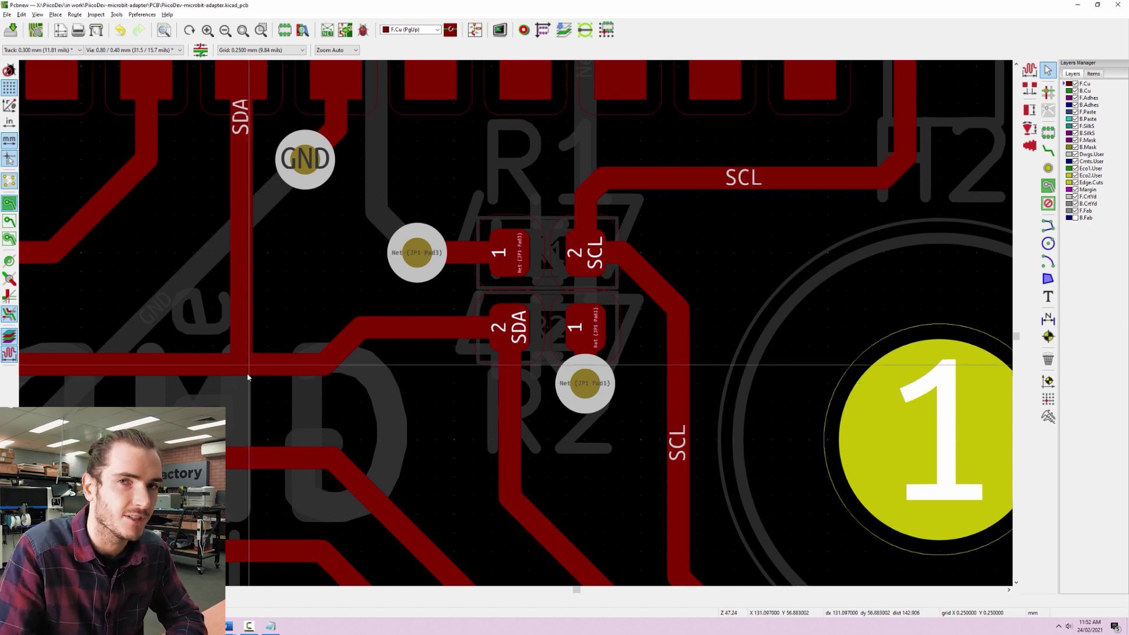
scroll(248, 375, up, 1)
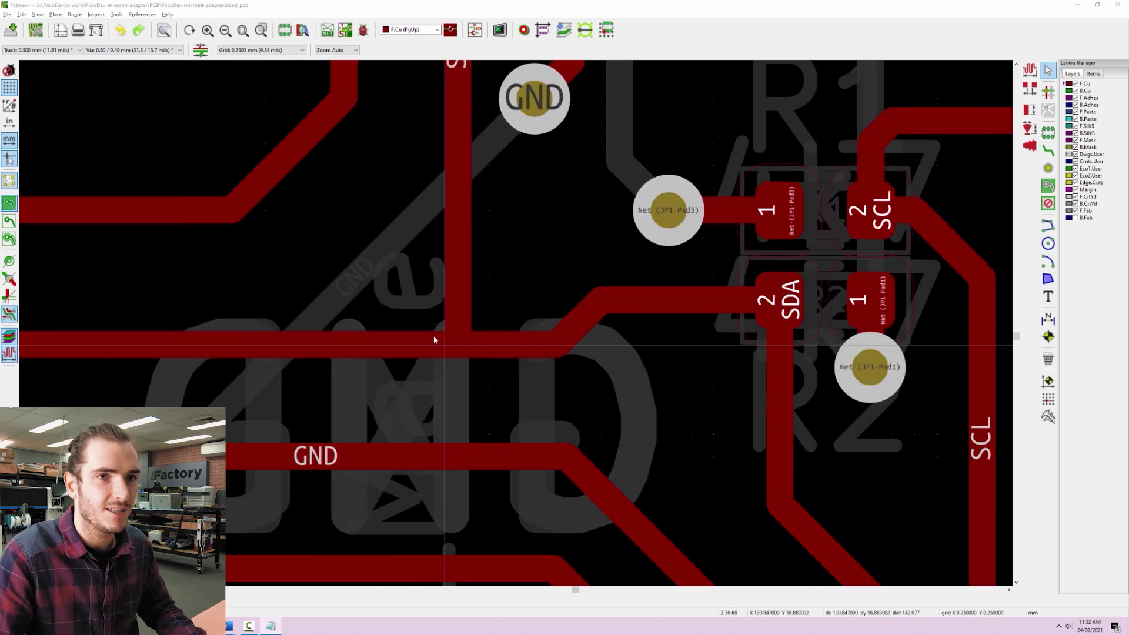
key(x)
scroll(523, 254, up, 5)
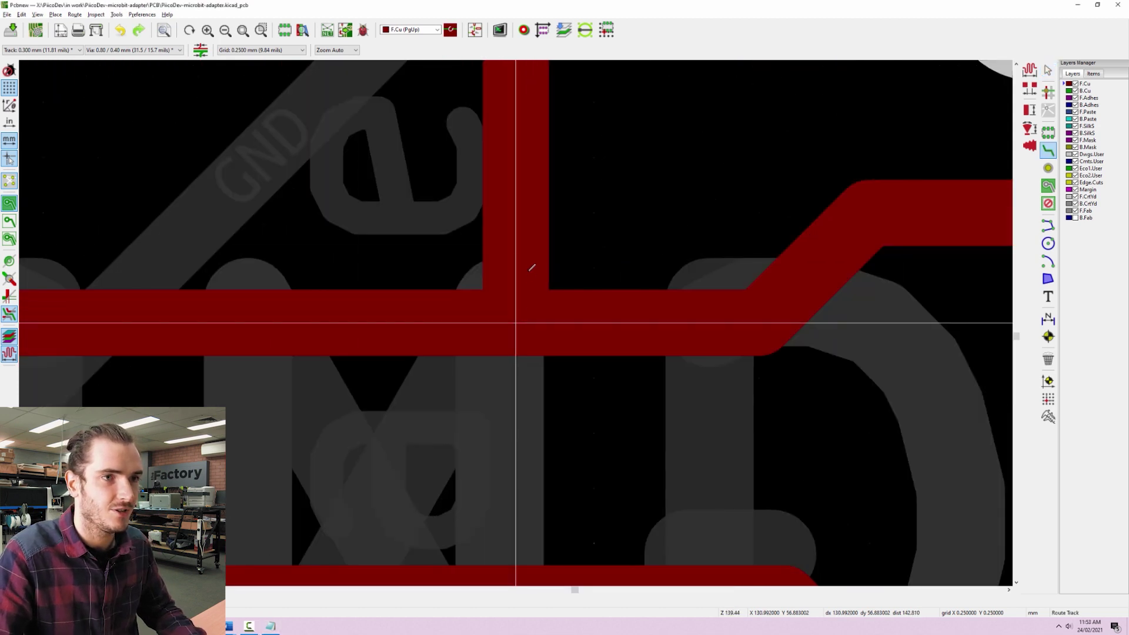
click(516, 246)
click(581, 310)
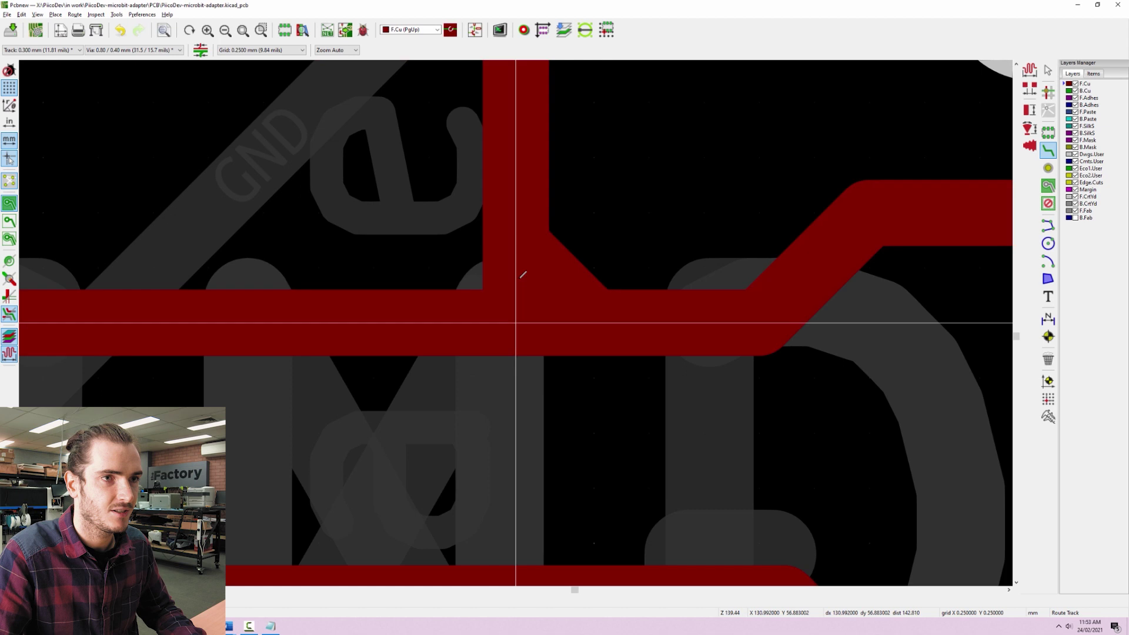
Add a short diagonal SDA track across the other inner corner of the T-junction, on the side away from R2
click(518, 246)
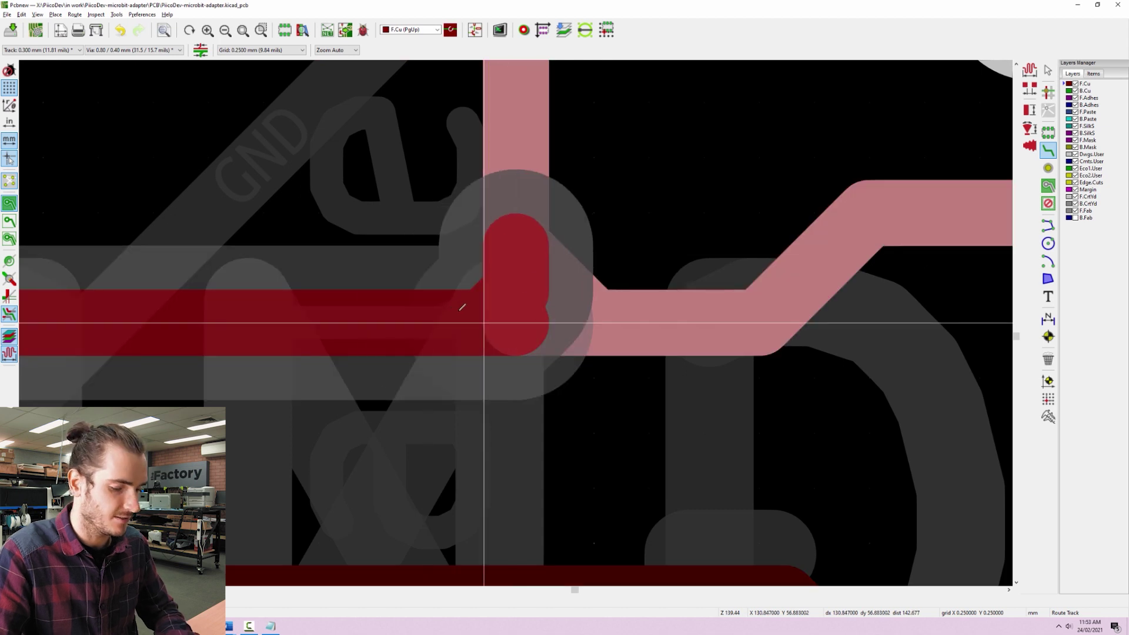
click(447, 304)
key(Escape)
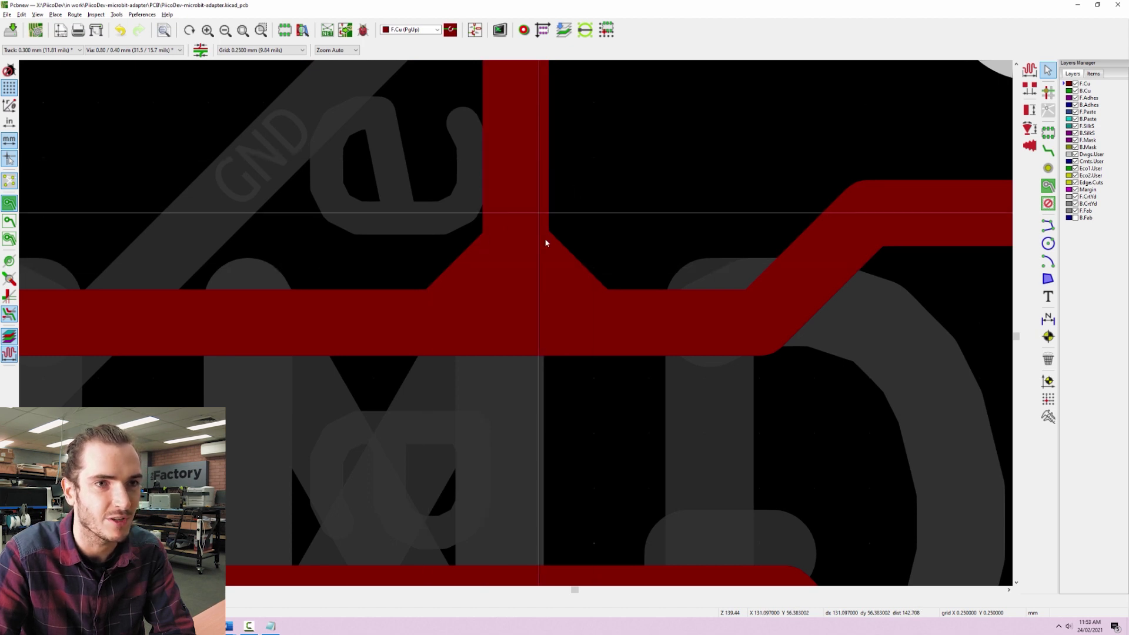
Slide the GND via along its horizontal GND track towards R2, into the gap between the G and N of the GND label
scroll(698, 284, down, 8)
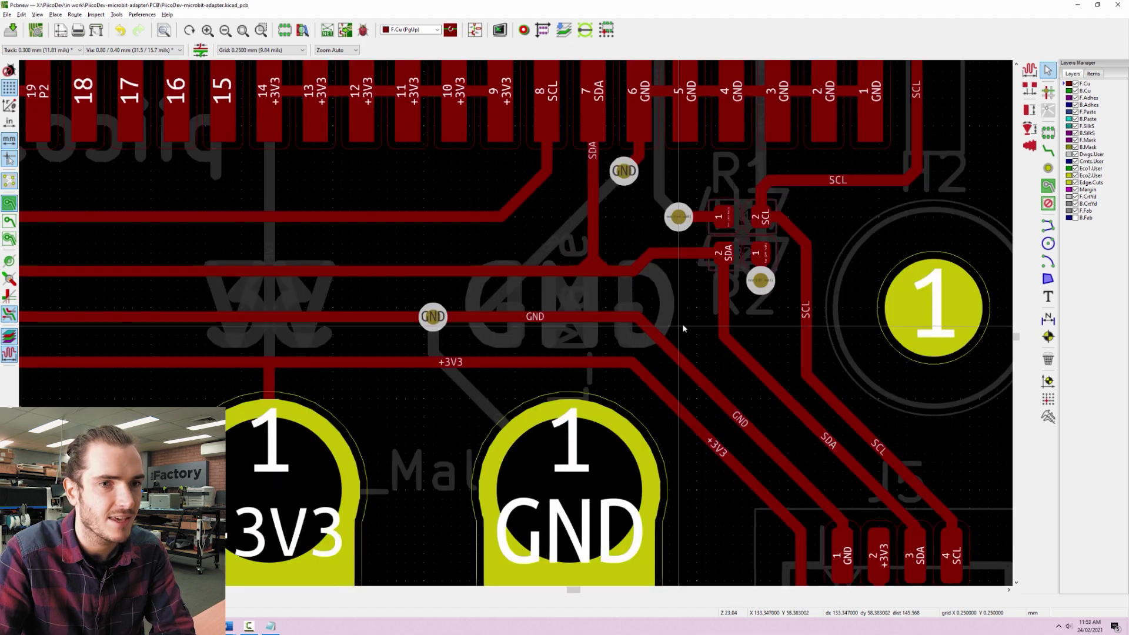
scroll(680, 328, up, 3)
middle_drag(575, 215, 633, 337)
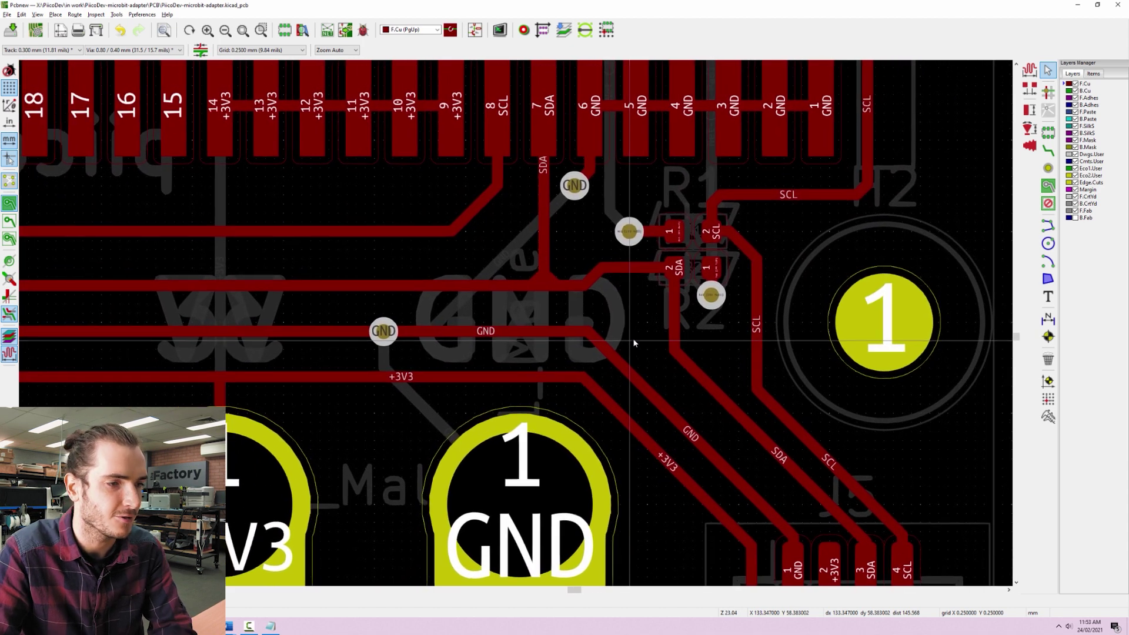
key(Page_Down)
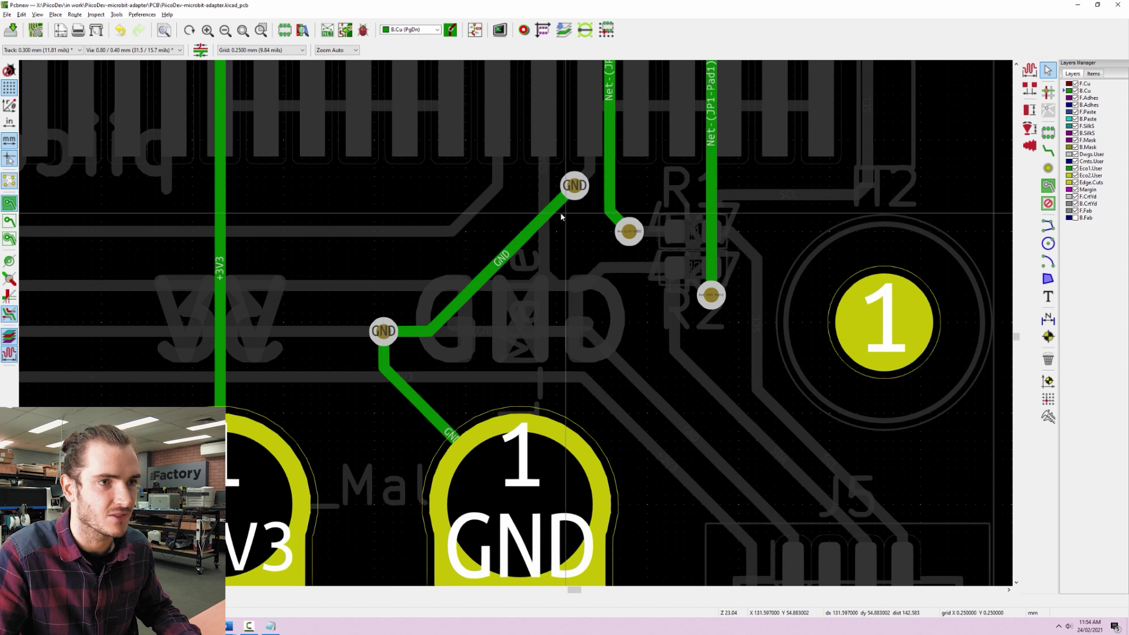
key(Page_Up)
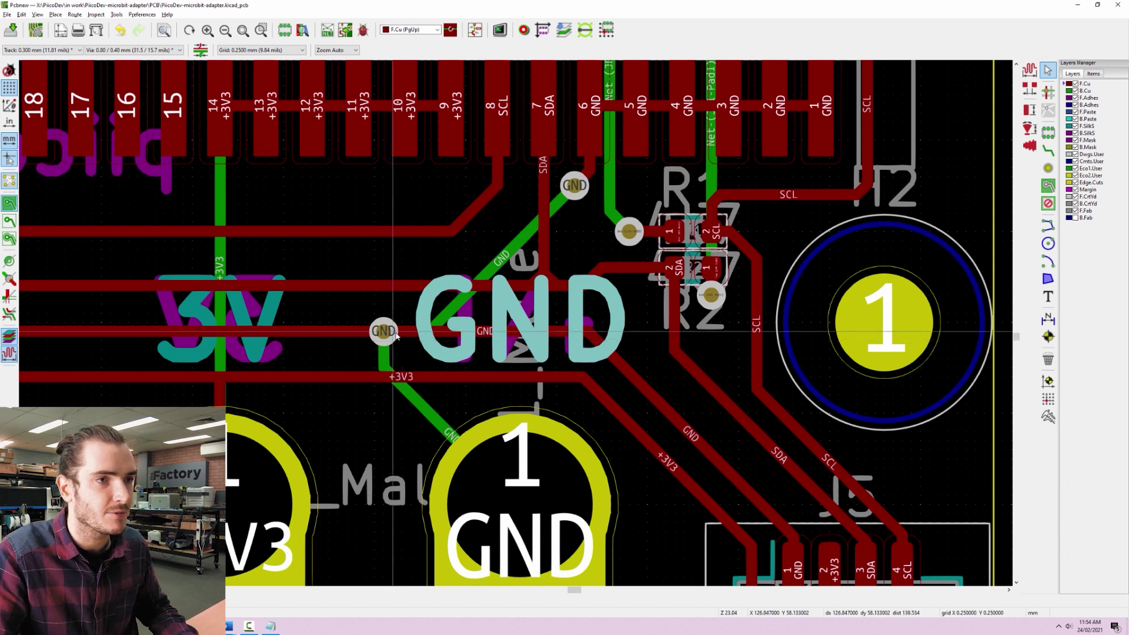
click(391, 334)
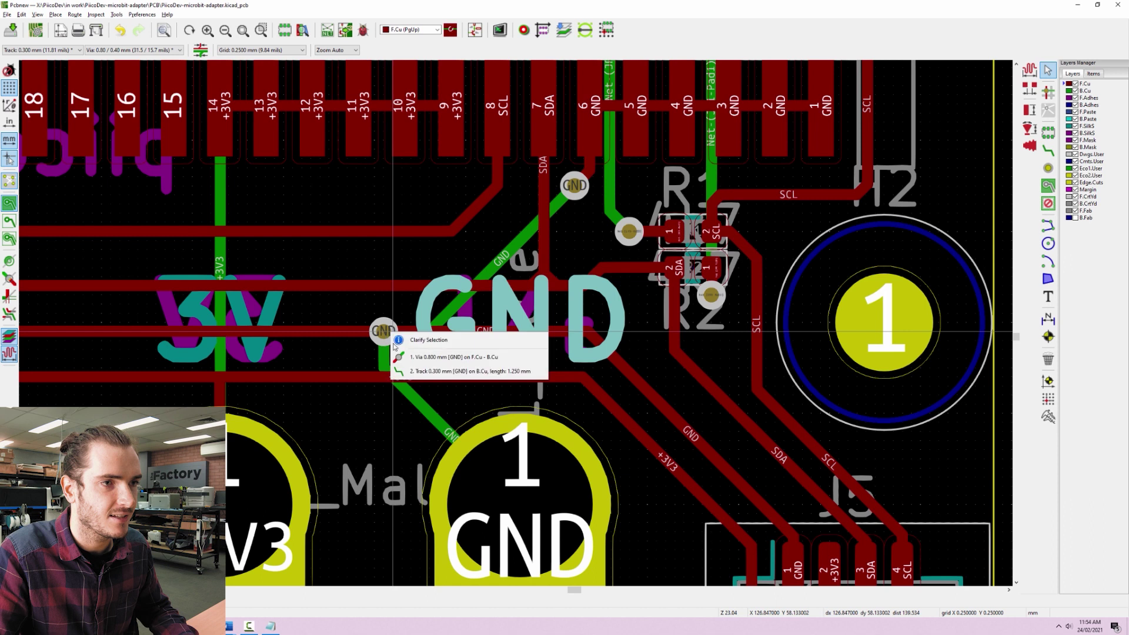
click(423, 355)
key(d)
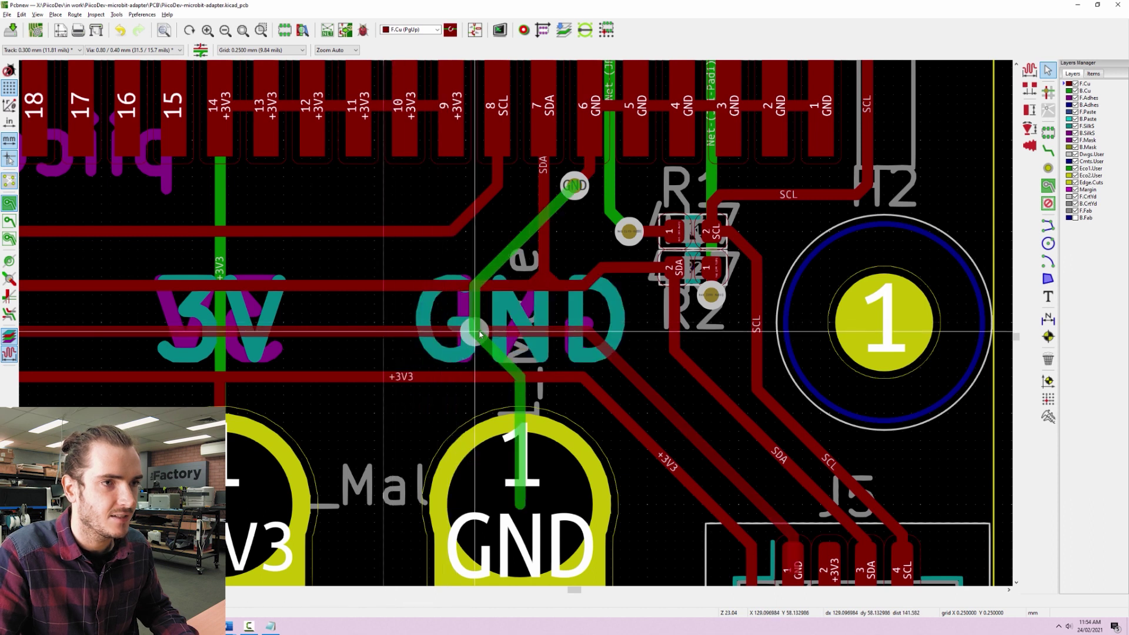
click(495, 333)
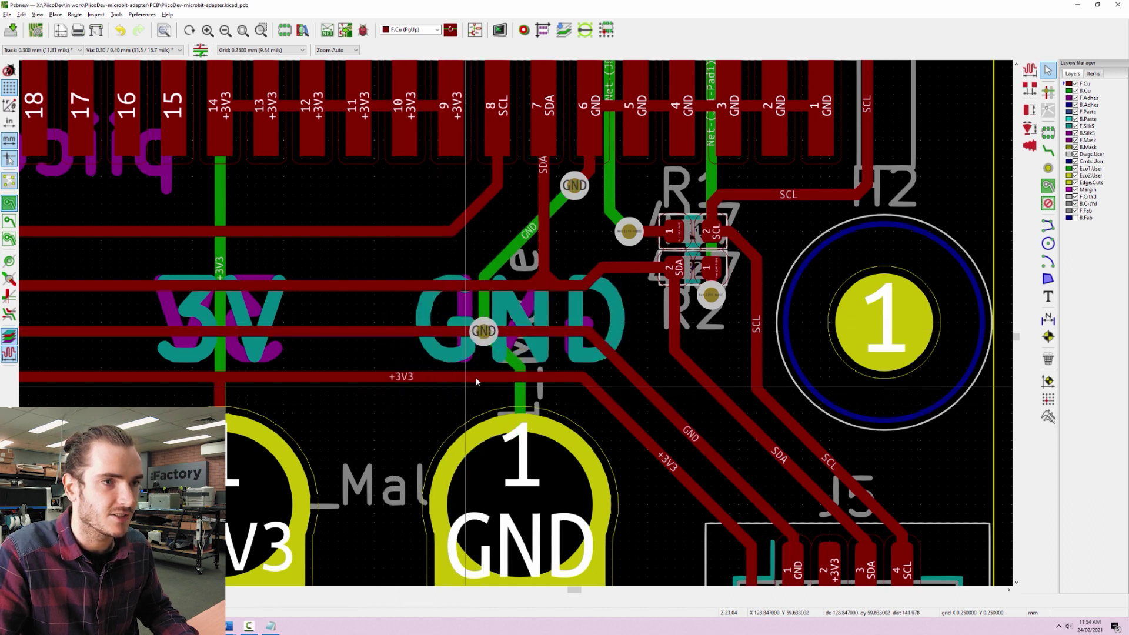
Slide the GND via further towards R2, just past the GND pad's centreline, and switch the grid to 0.2000 mm
scroll(475, 356, up, 3)
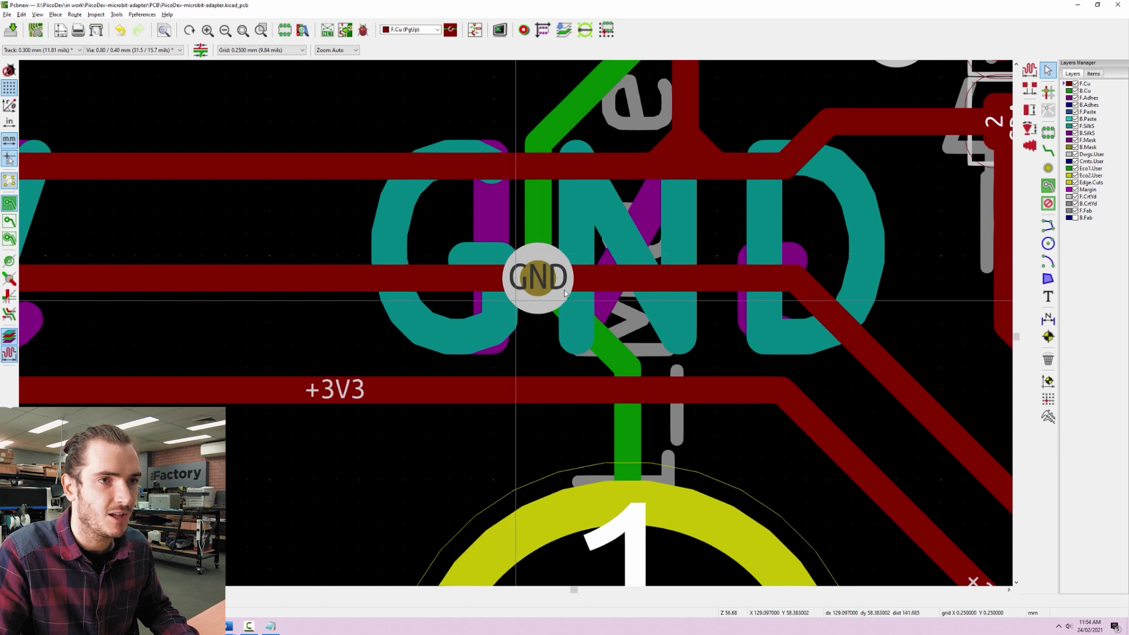
middle_drag(582, 257, 500, 346)
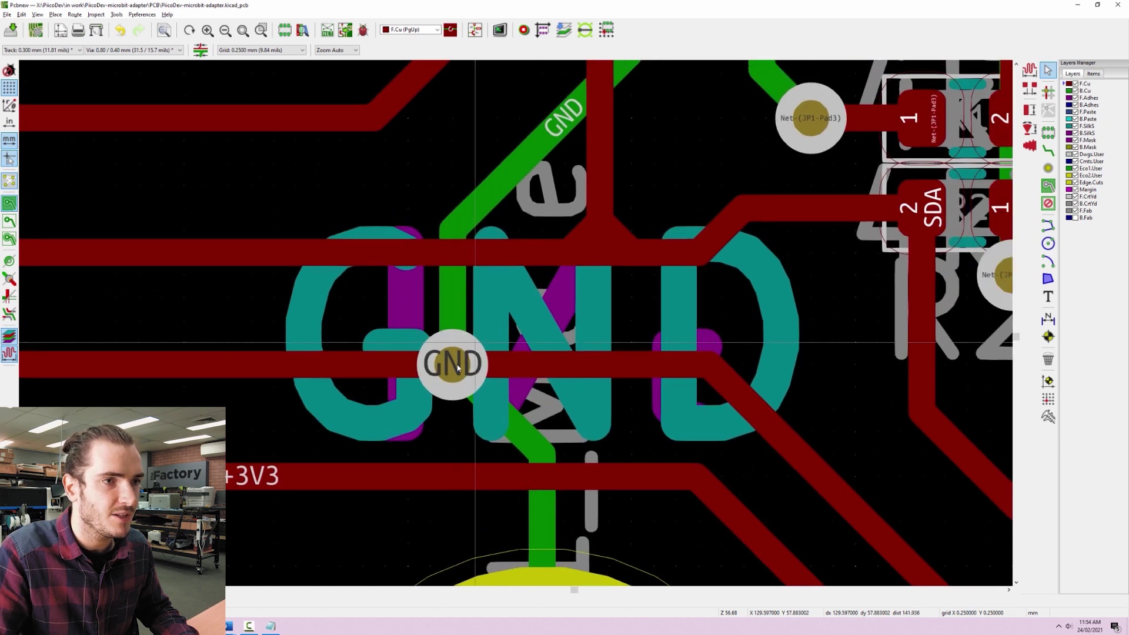
scroll(538, 373, down, 3)
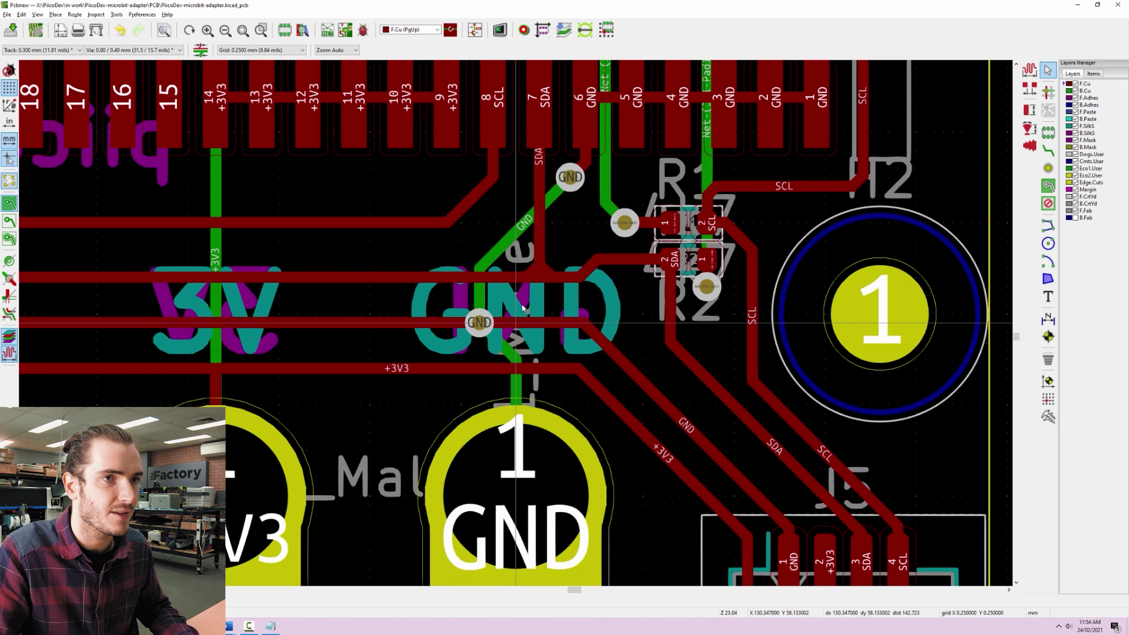
middle_drag(520, 305, 504, 340)
scroll(505, 340, up, 1)
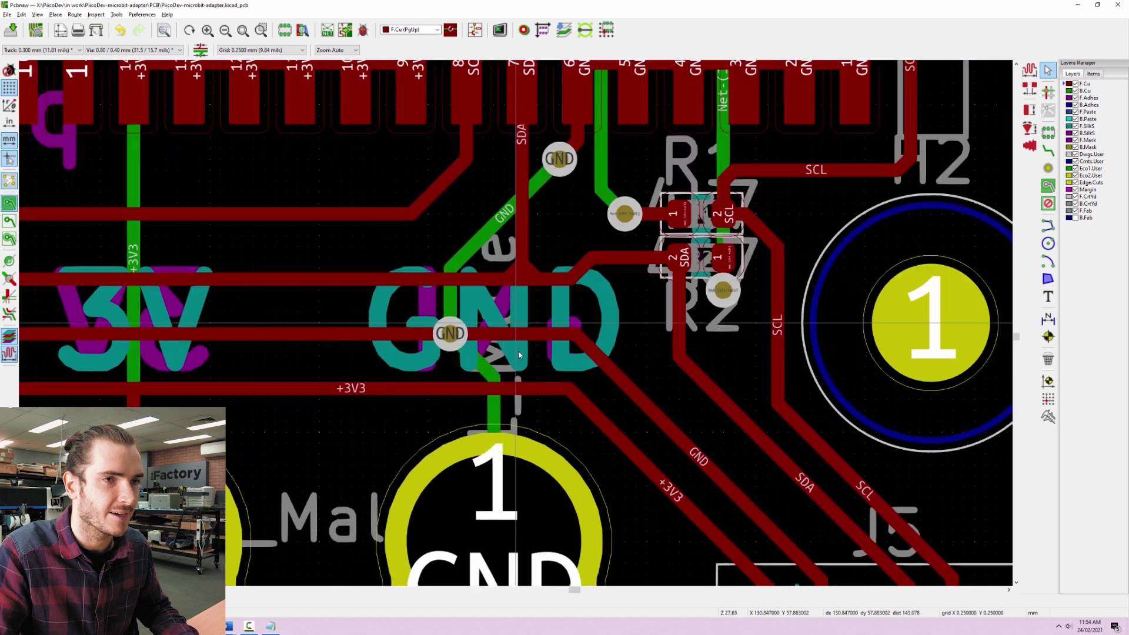
click(451, 335)
click(464, 359)
drag(450, 333, 542, 338)
key(n)
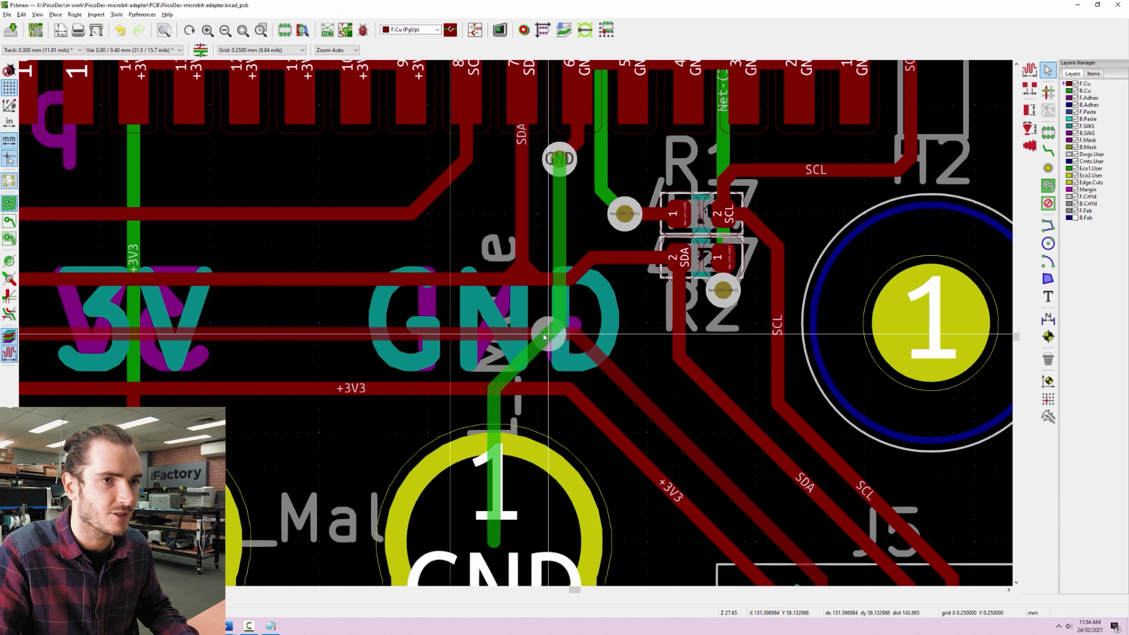
scroll(544, 337, up, 1)
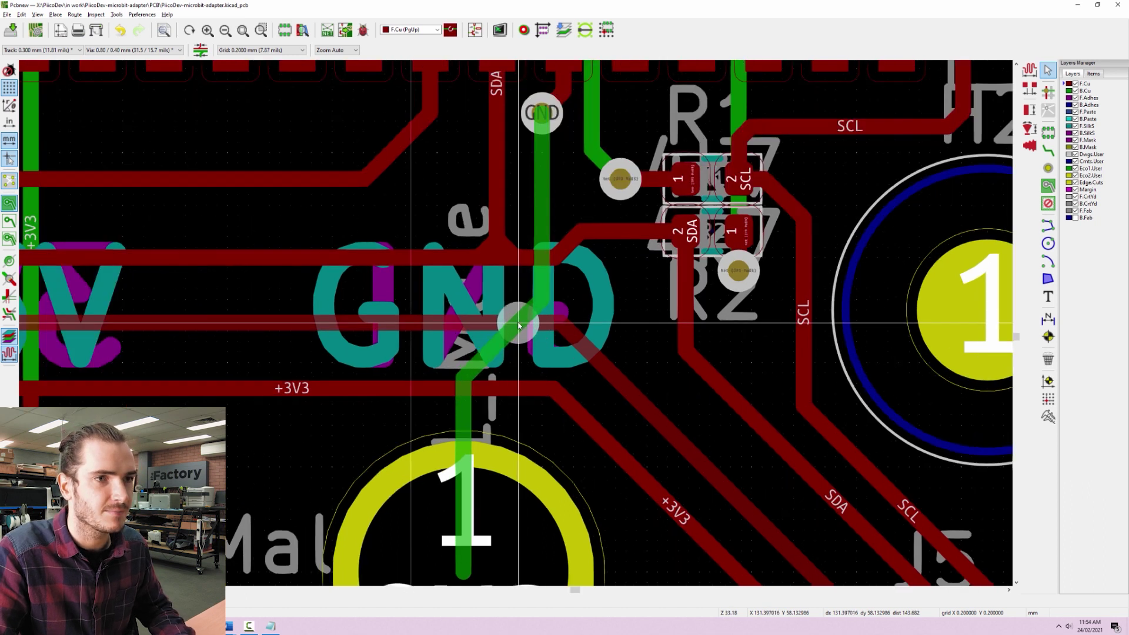
scroll(519, 324, down, 8)
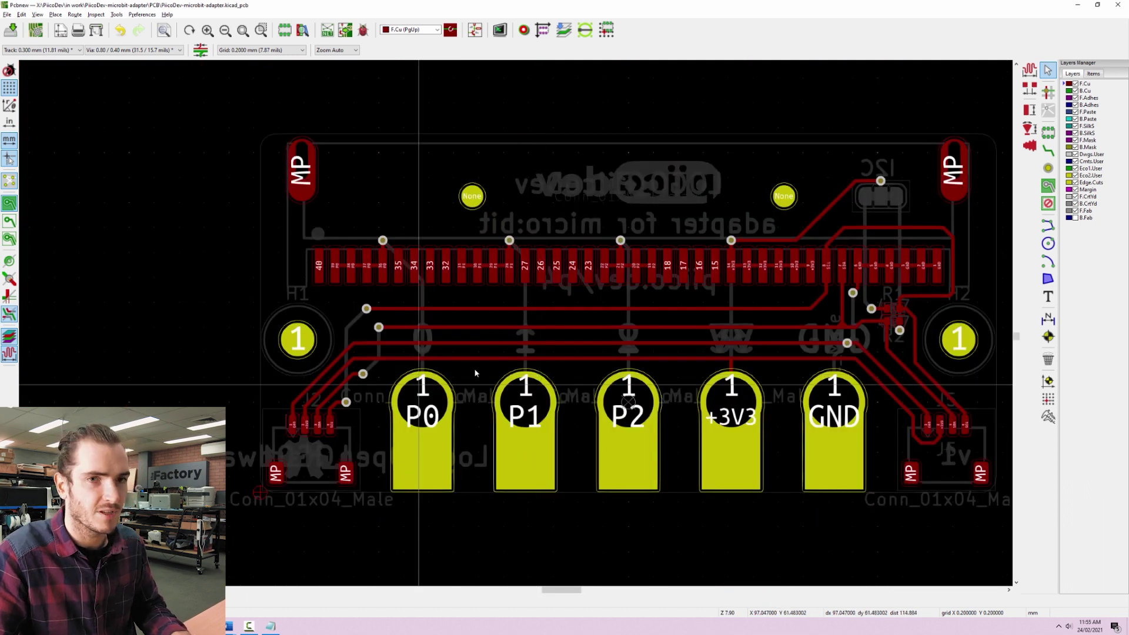
Try moving the diagonal GND track near J2 inside the H1 mounting hole's outer ring, and undo it
key(h)
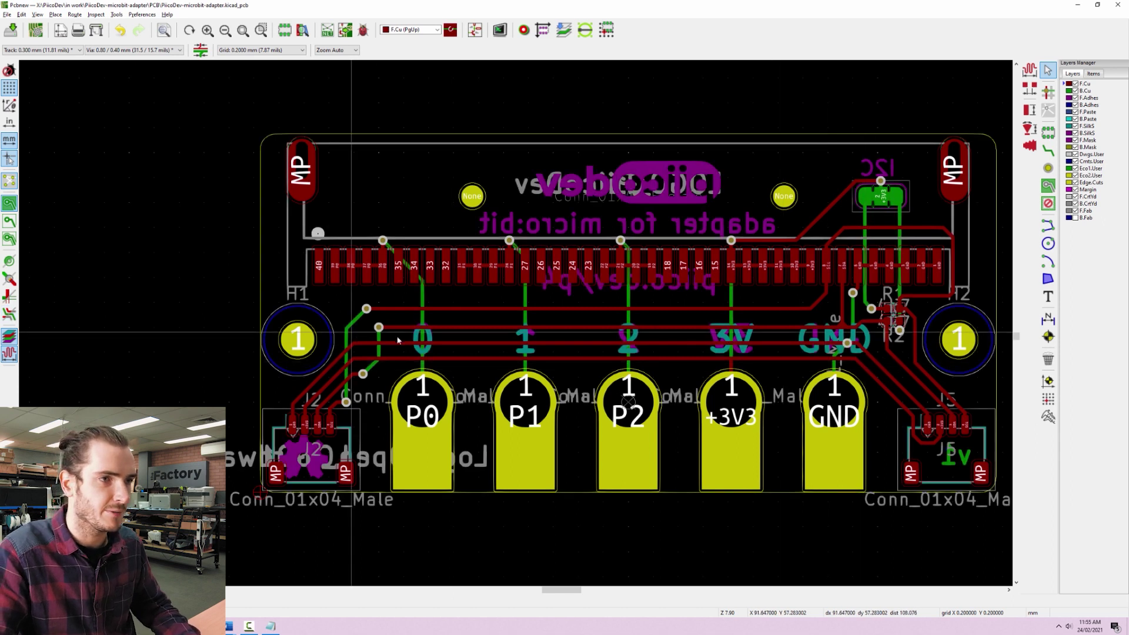
scroll(385, 330, up, 1)
scroll(517, 329, up, 3)
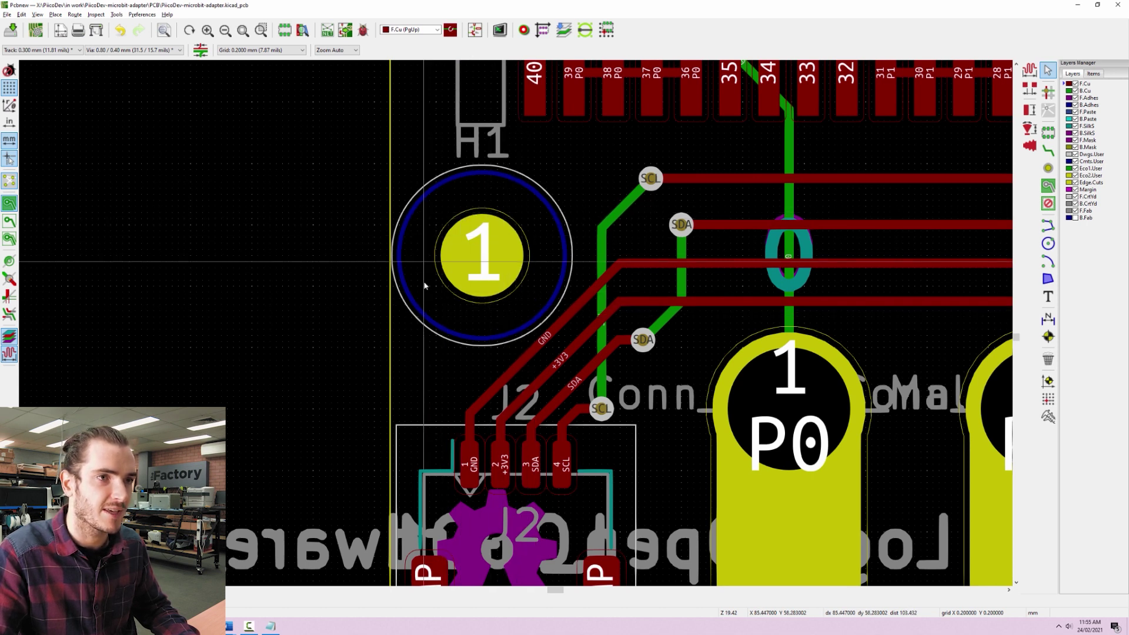
mouse_move(550, 322)
mouse_down()
mouse_move(549, 307)
mouse_move(494, 332)
mouse_up()
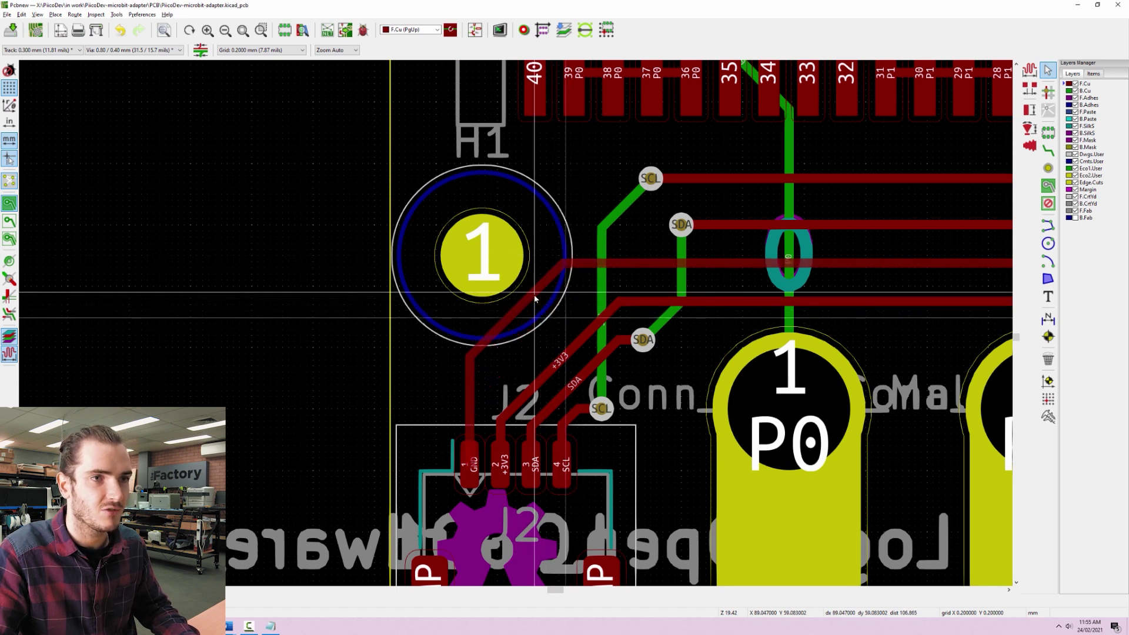
scroll(536, 340, up, 1)
scroll(515, 321, up, 1)
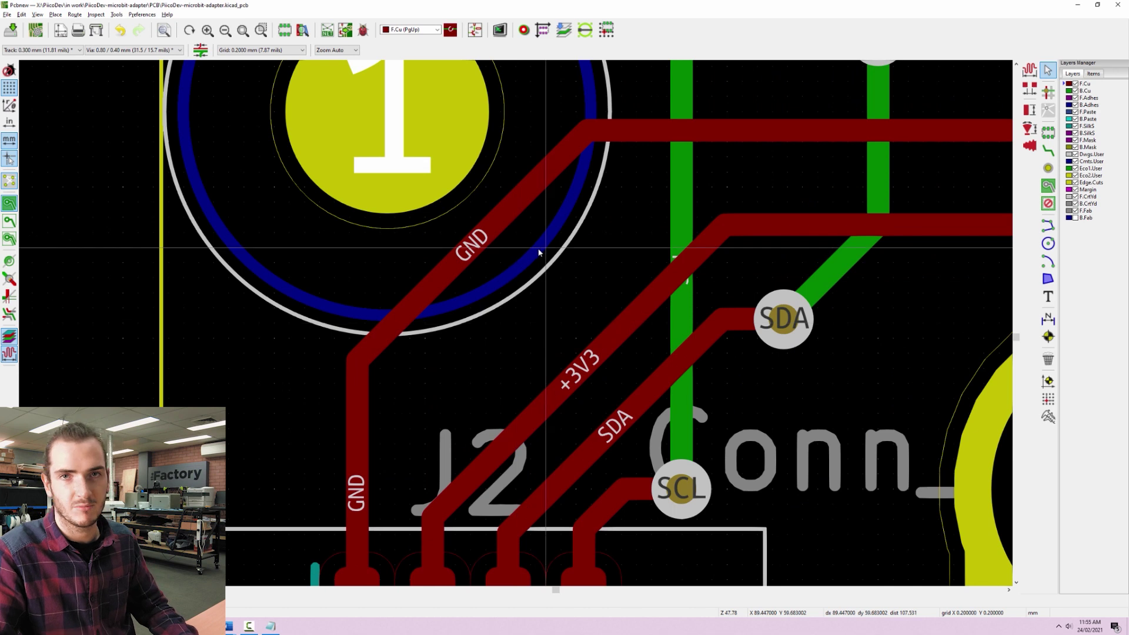
scroll(531, 330, up, 1)
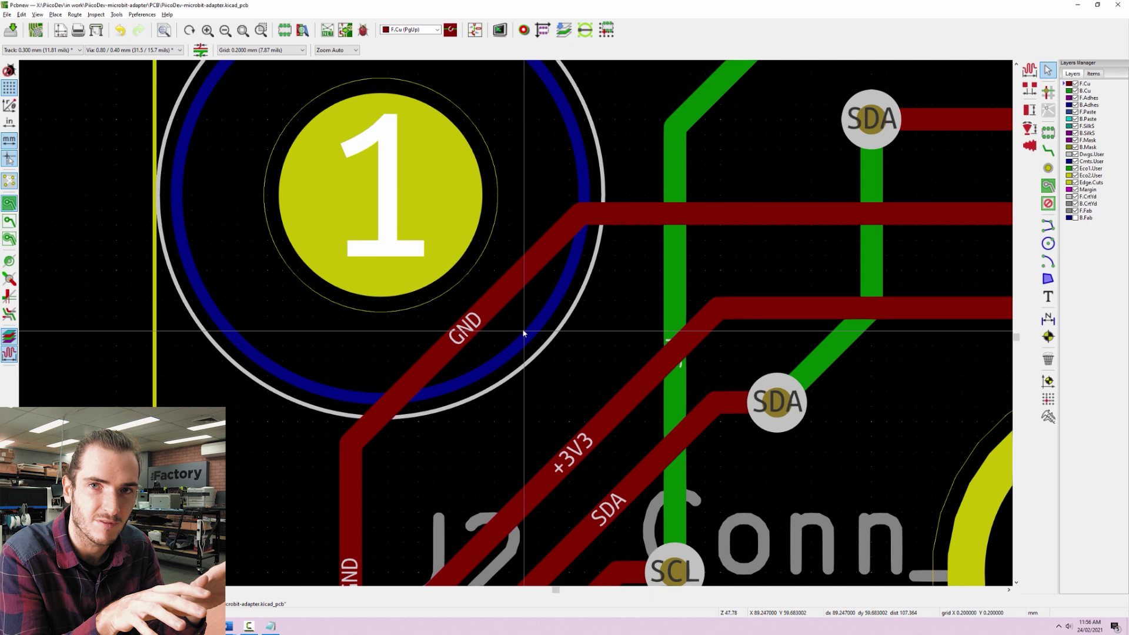
key(ctrl+z)
Set the local pad clearance of mounting hole H1 to 2.7/2 mm
scroll(524, 334, down, 1)
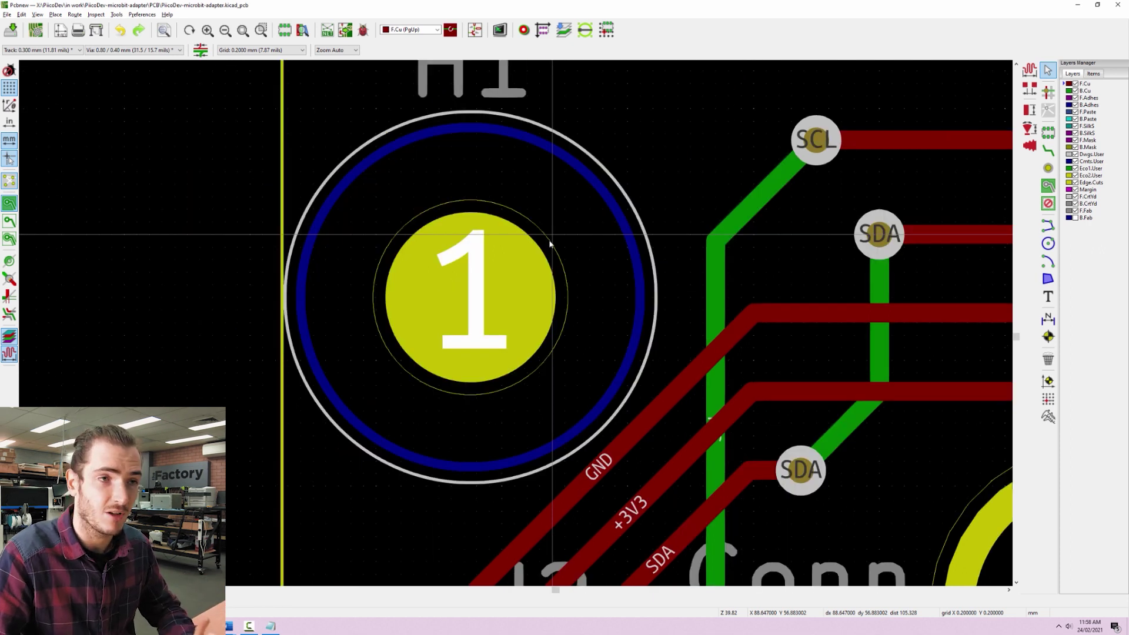
click(524, 281)
click(547, 307)
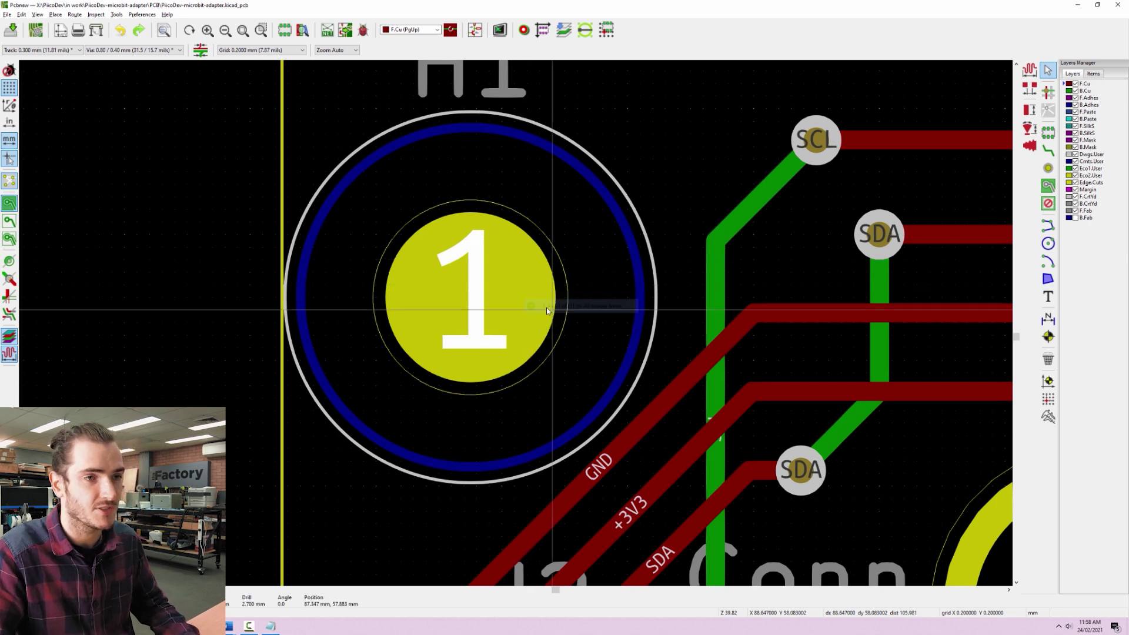
double_click(547, 311)
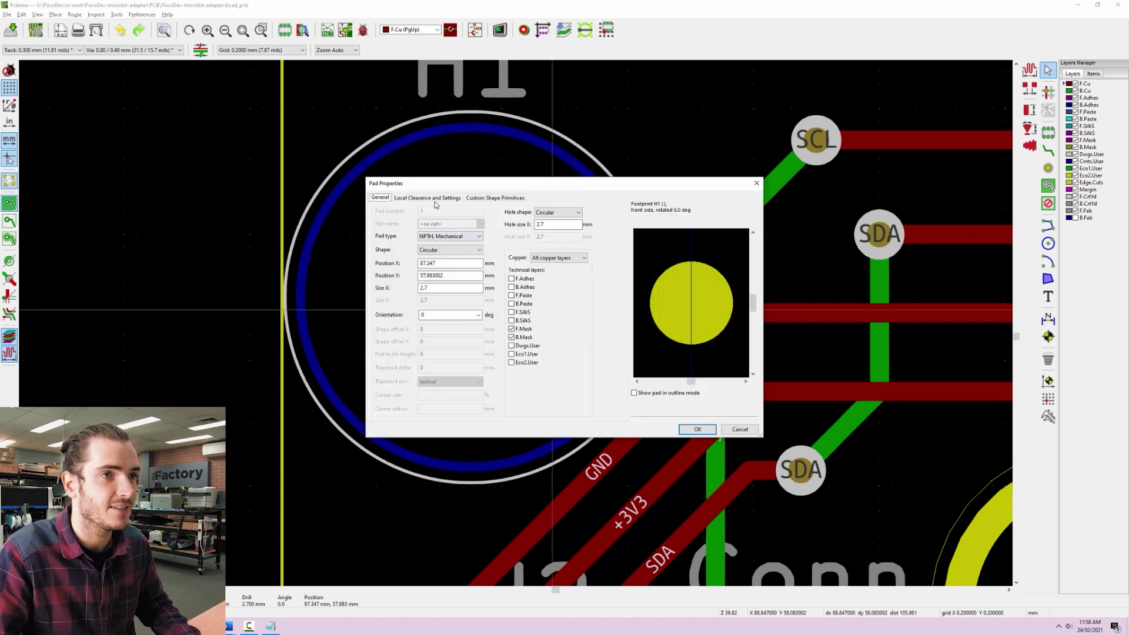
click(428, 198)
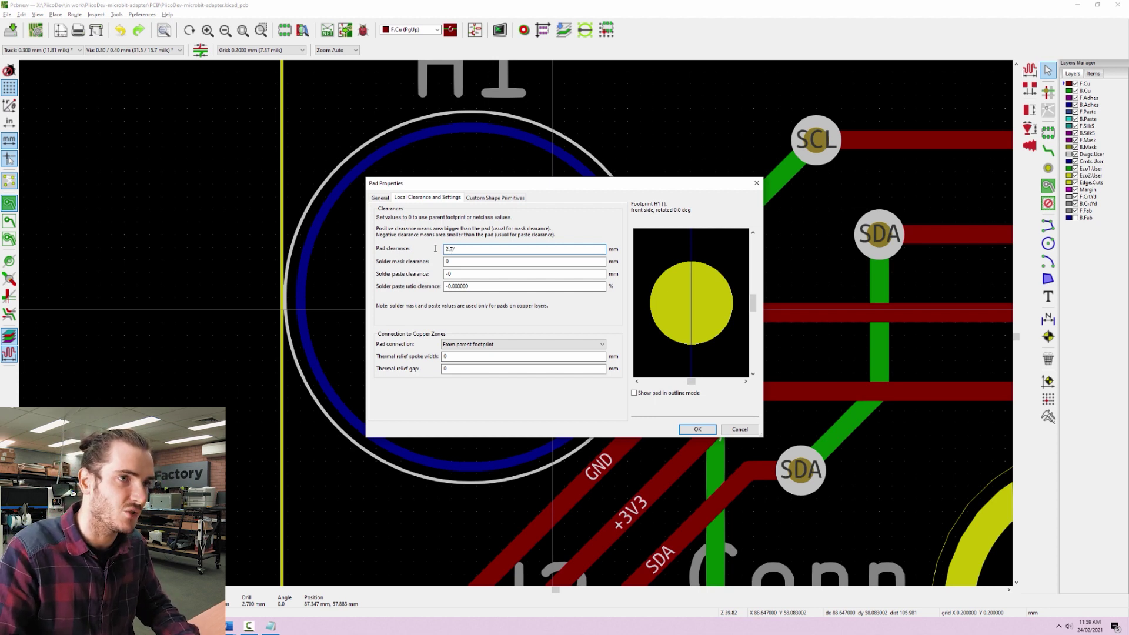
key(Return)
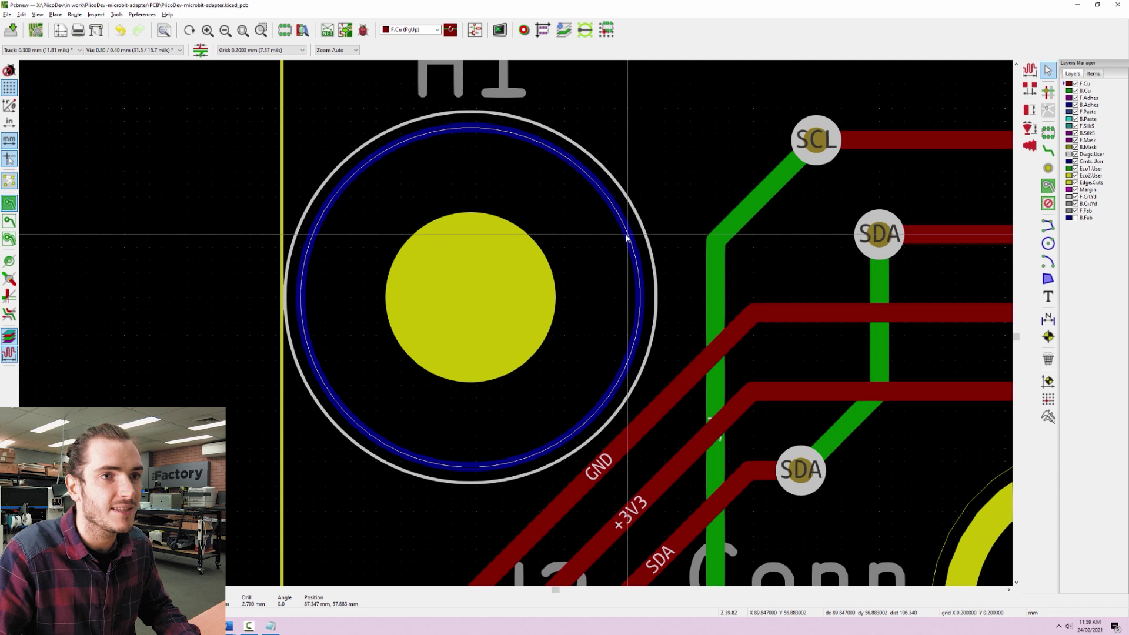
Inspect H1's clearance outline and try to push the diagonal GND track towards the hole
scroll(625, 234, up, 5)
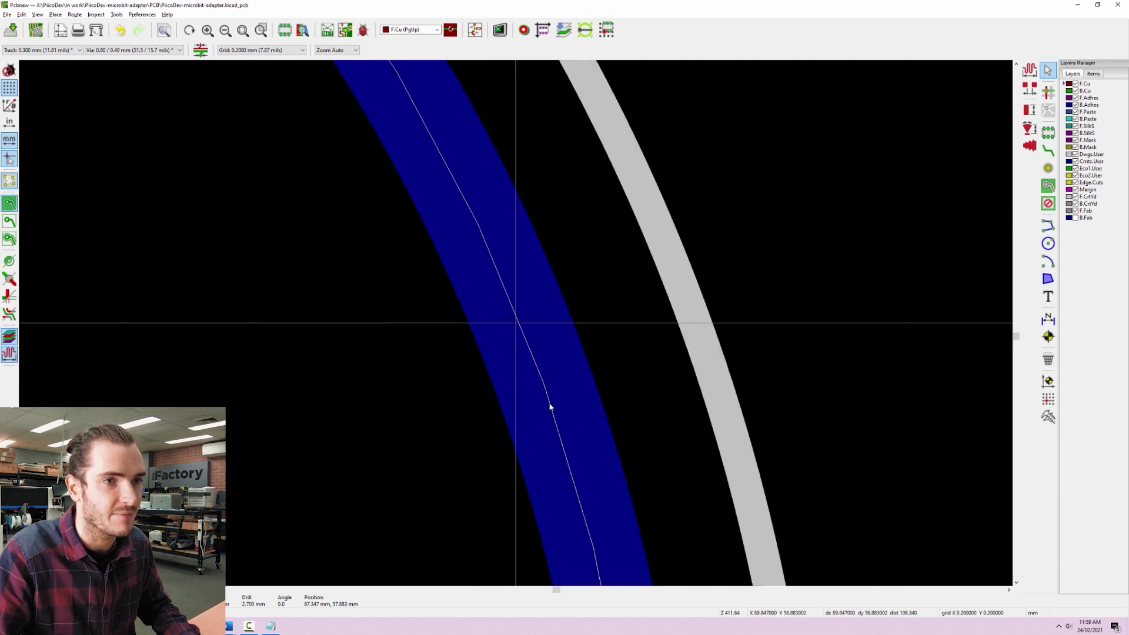
scroll(529, 341, down, 8)
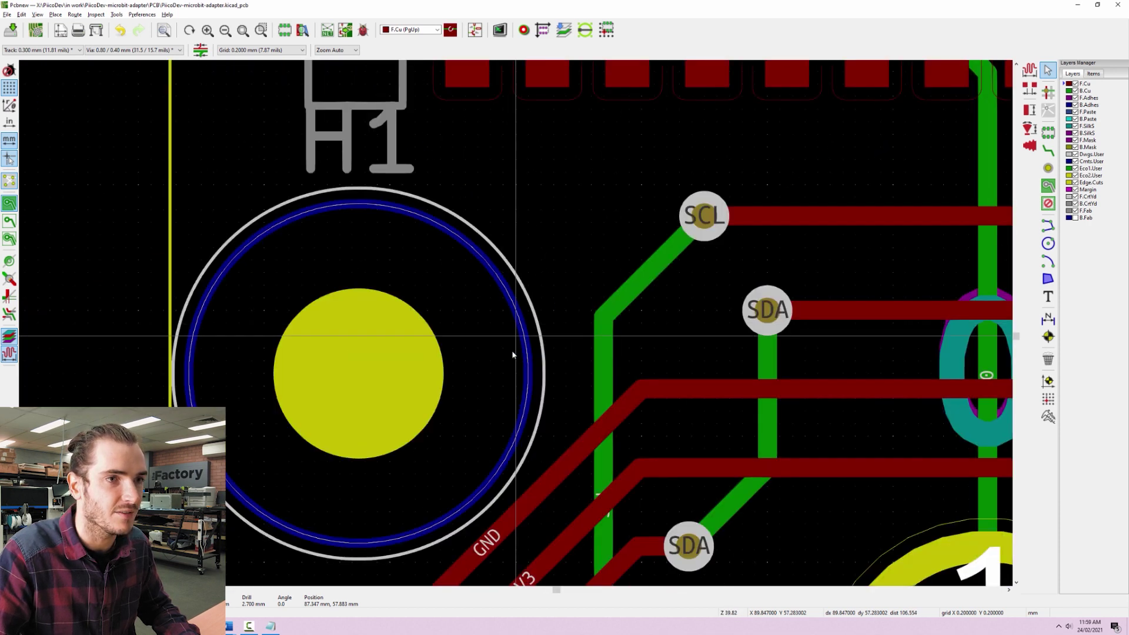
scroll(507, 244, up, 2)
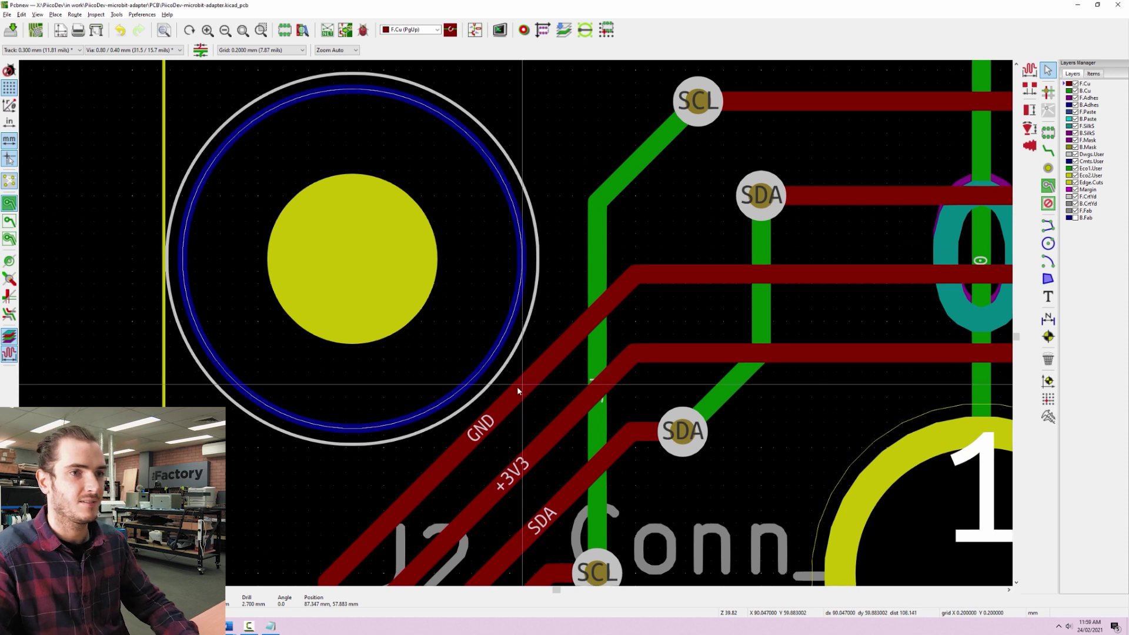
drag(515, 392, 470, 379)
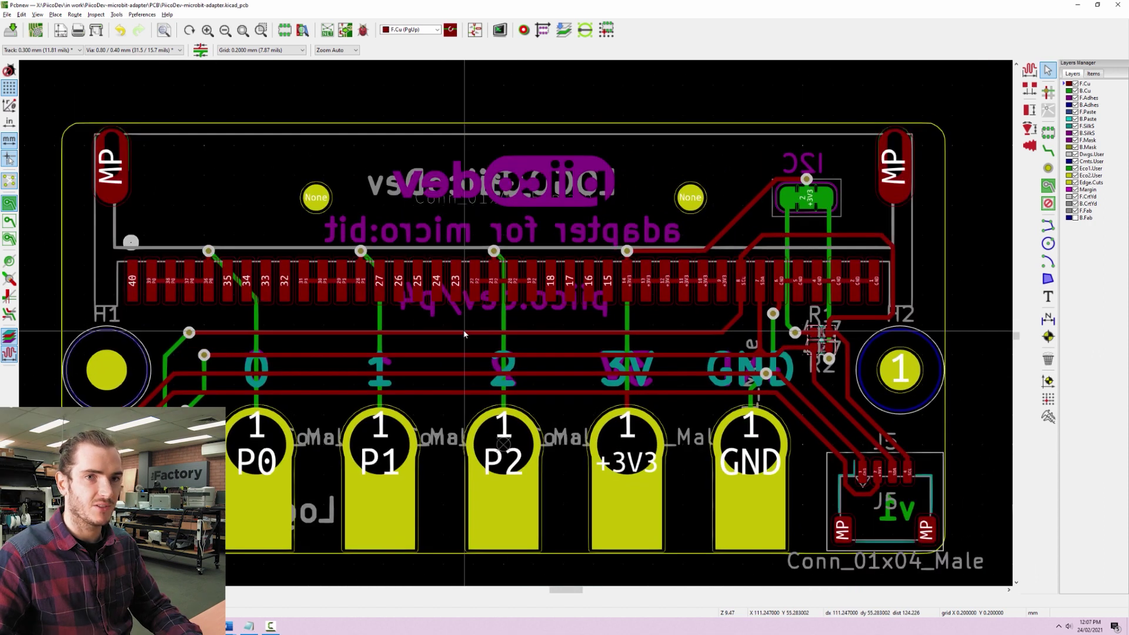
Set the local pad clearance of mounting hole H2 to 2.7/2 mm
right_click(892, 381)
click(900, 399)
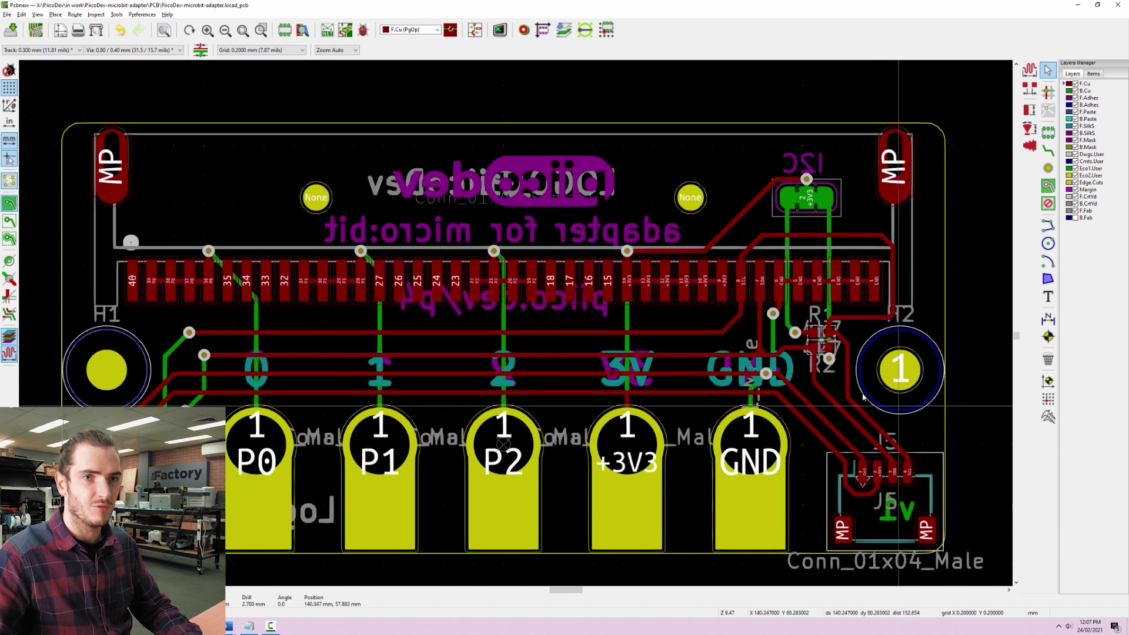
click(433, 198)
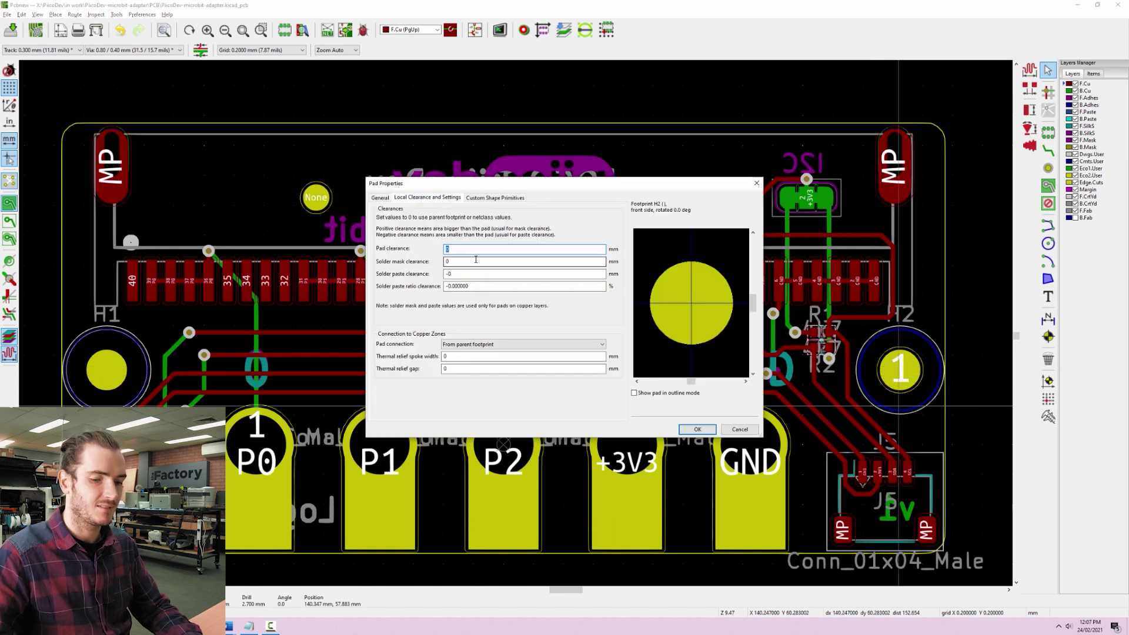
text(2.7/2)
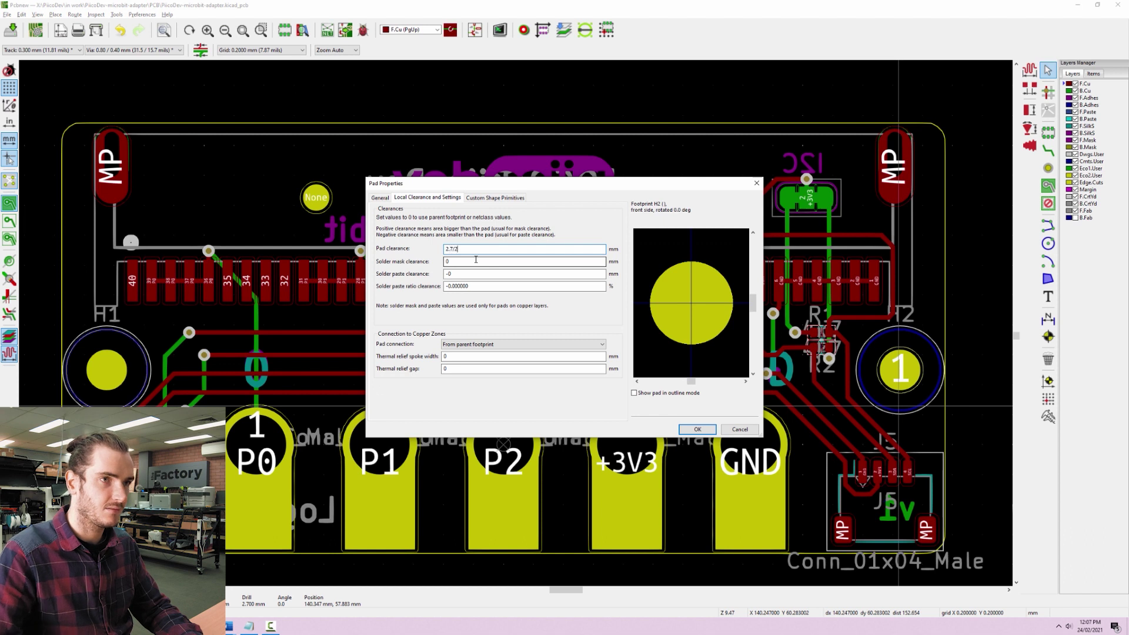
key(Return)
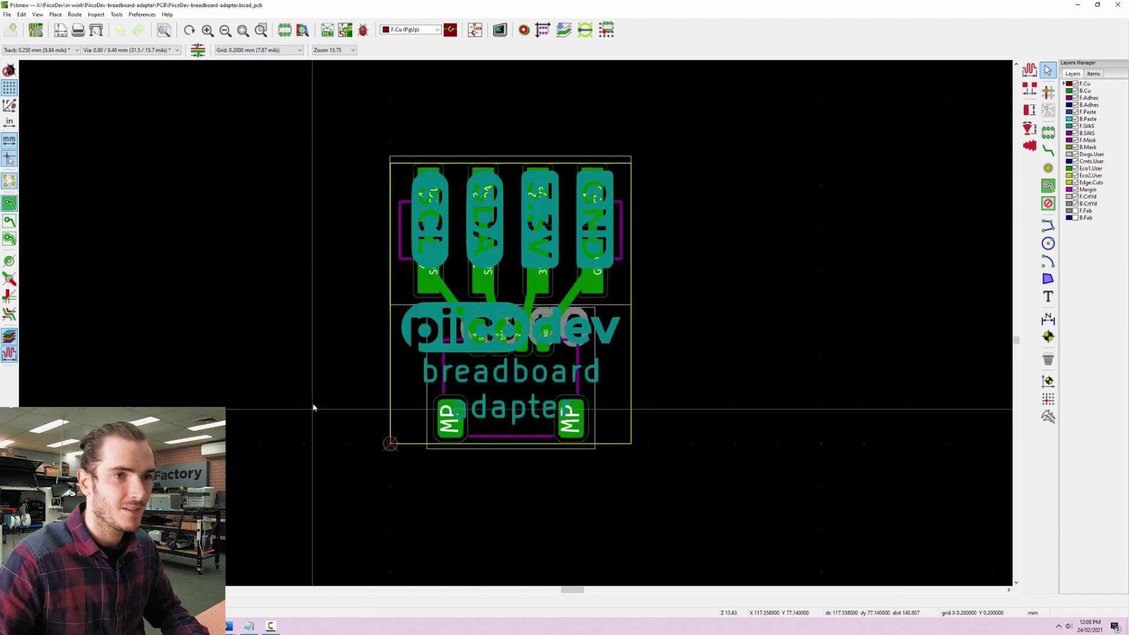
Open the 3D view of the PiicoDev breadboard adapter board
key(alt+3)
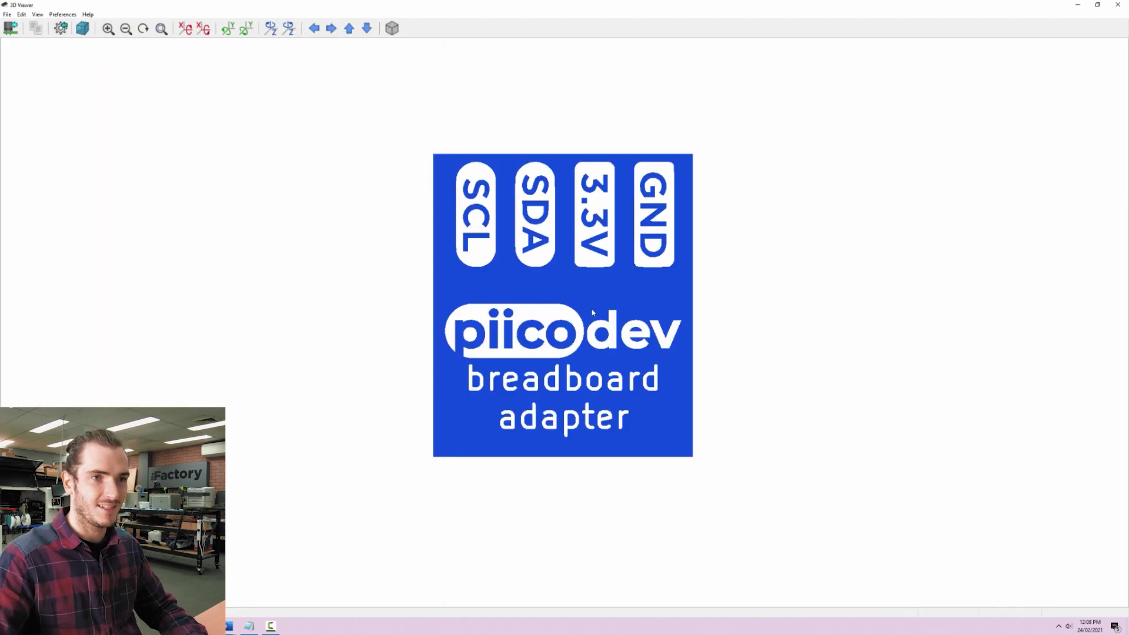
Examine the breadboard adapter's 3D model from both sides, including the silkscreen labels, pin header and connector
drag(744, 226, 761, 254)
drag(698, 280, 634, 281)
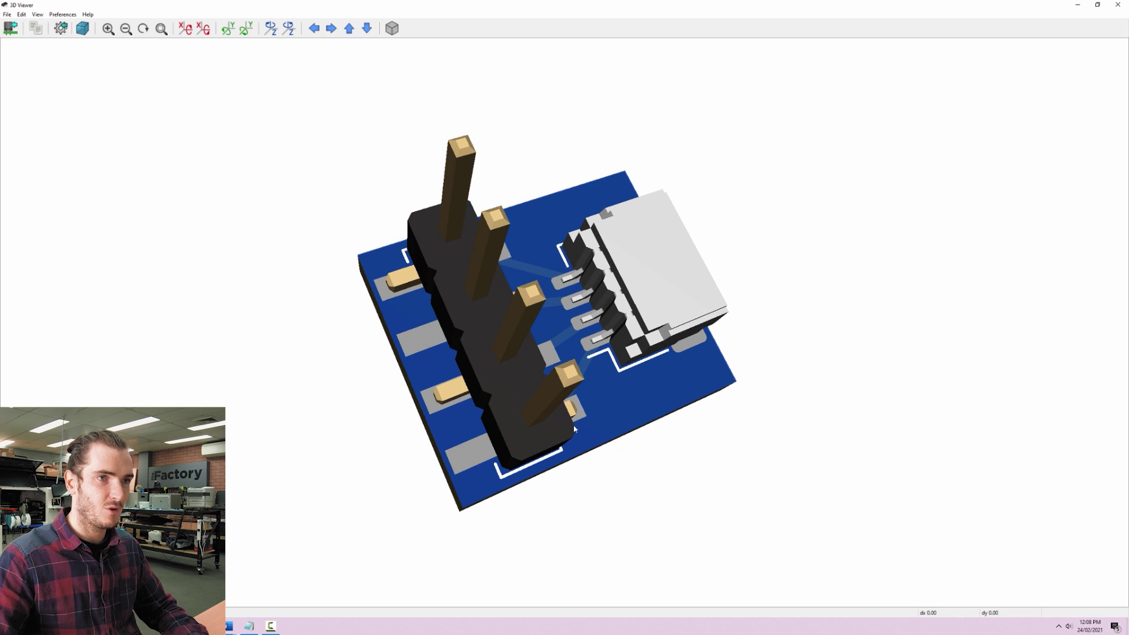
drag(638, 357, 645, 454)
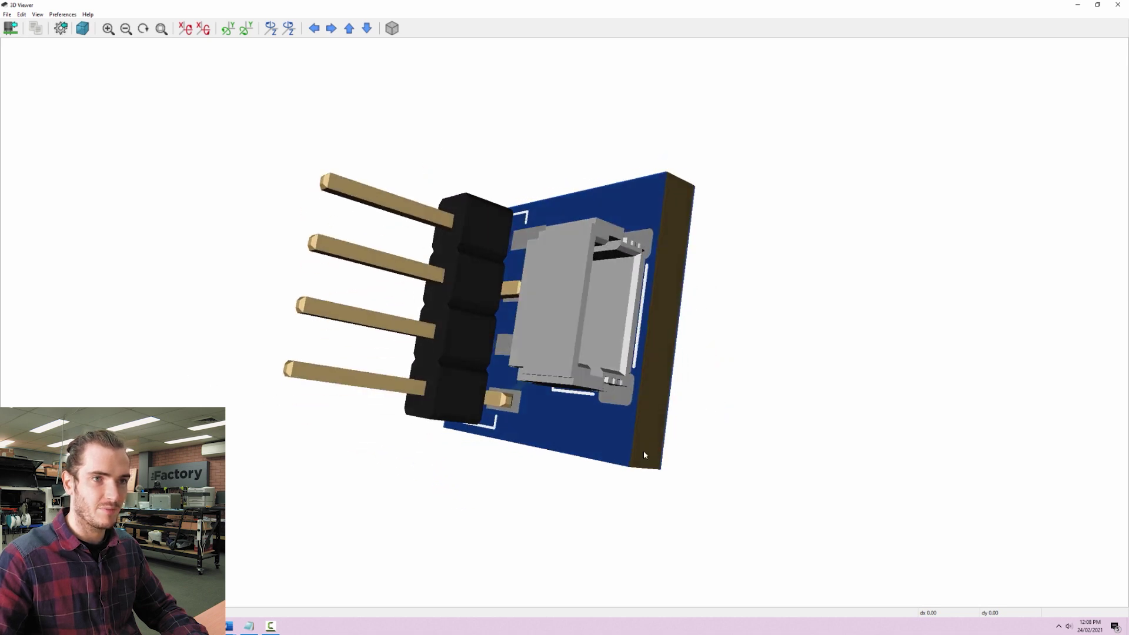
mouse_move(513, 289)
mouse_down()
mouse_move(617, 235)
mouse_move(565, 411)
mouse_move(486, 484)
mouse_move(468, 388)
mouse_move(500, 277)
mouse_up()
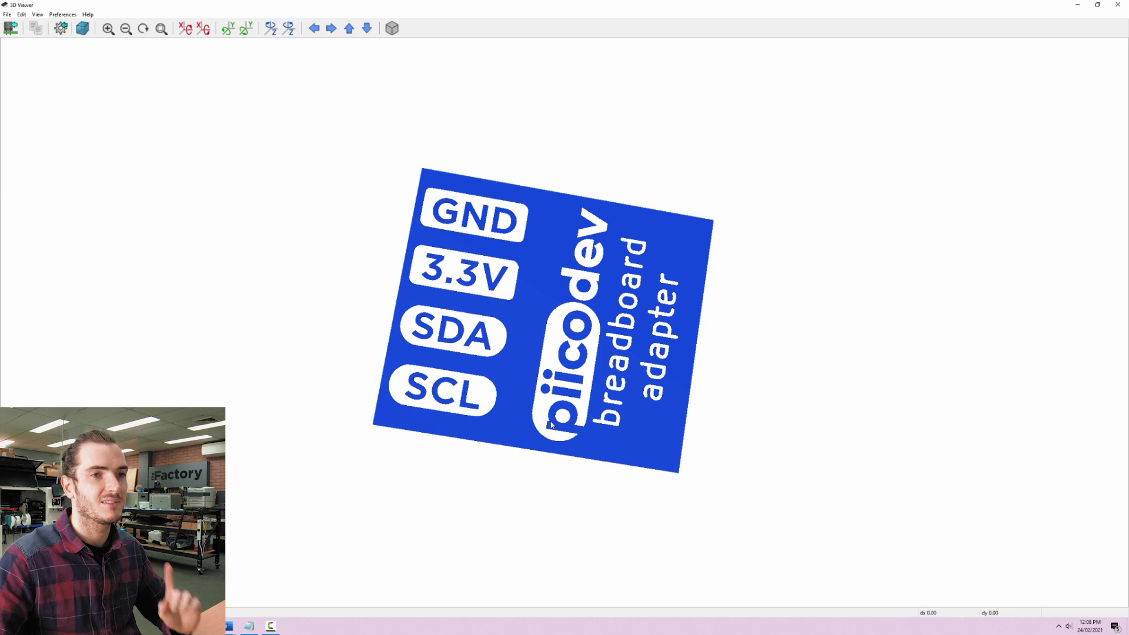
drag(538, 416, 540, 373)
drag(378, 438, 645, 364)
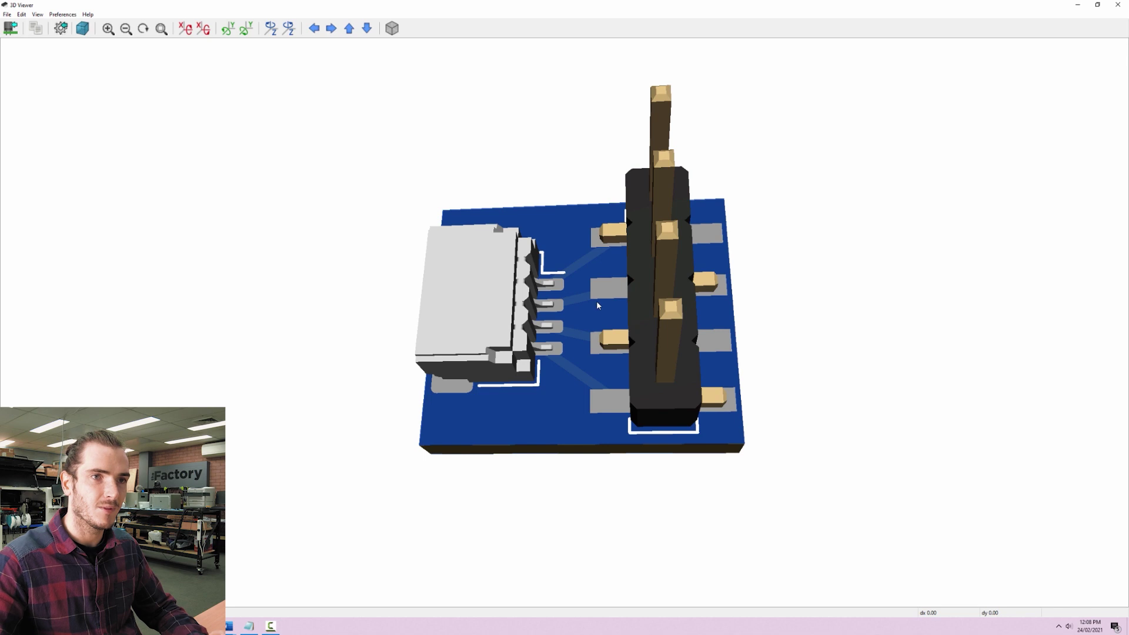
drag(597, 305, 582, 398)
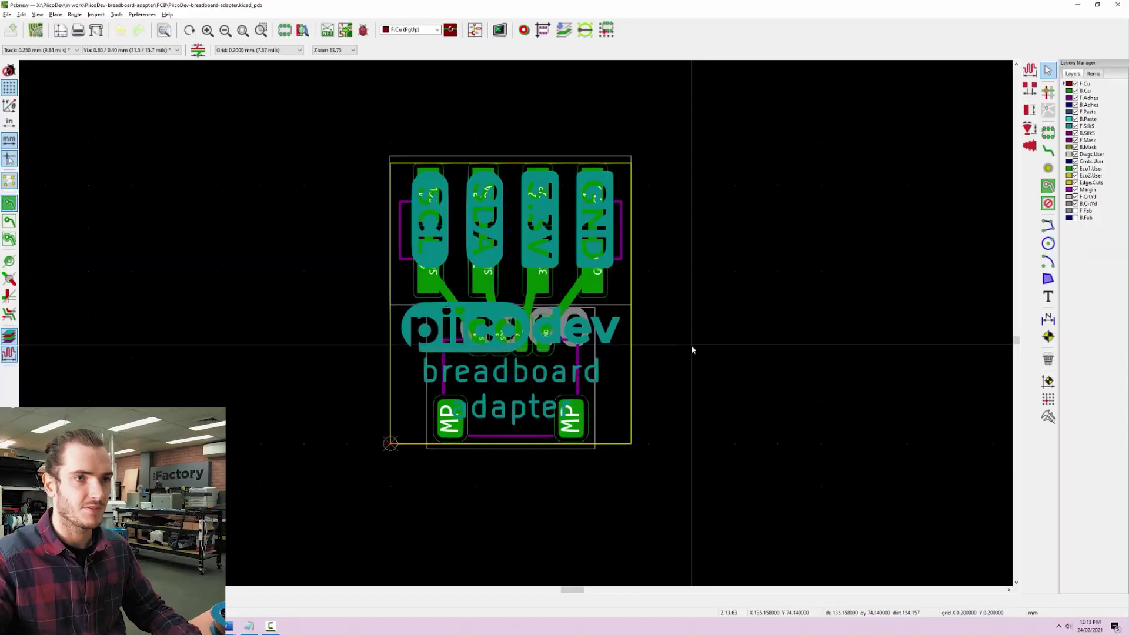
Make B.Cu the active layer and dim the other layers in high-contrast mode around the GND track
scroll(623, 315, up, 5)
scroll(479, 327, down, 3)
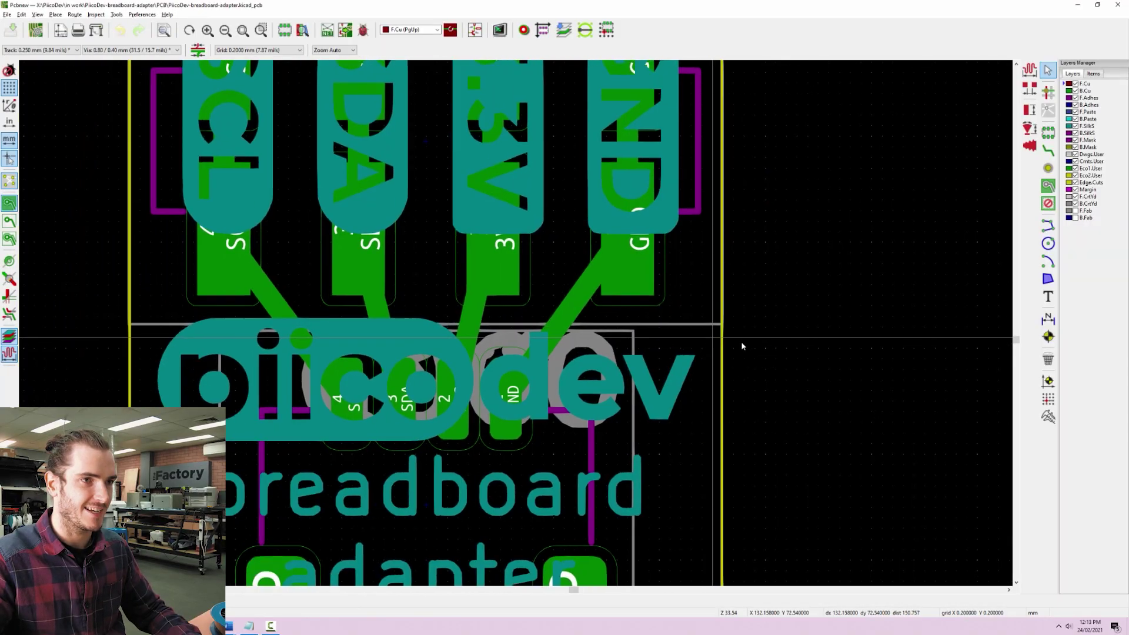
scroll(512, 325, up, 1)
scroll(512, 325, up, 3)
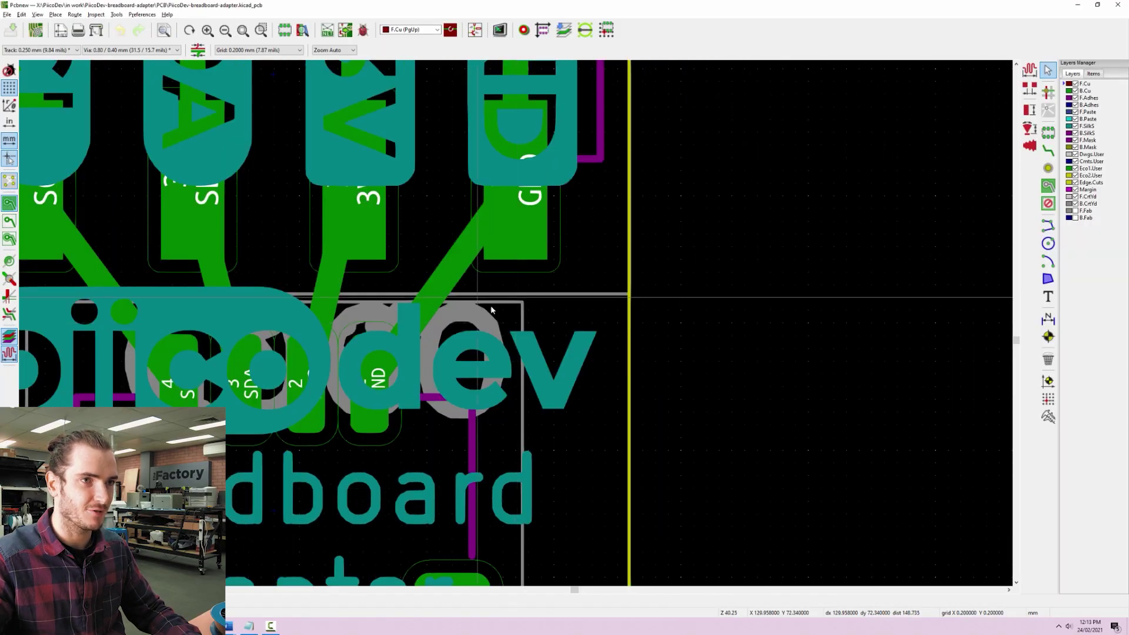
scroll(513, 325, up, 5)
scroll(518, 357, down, 1)
key(Page_Down)
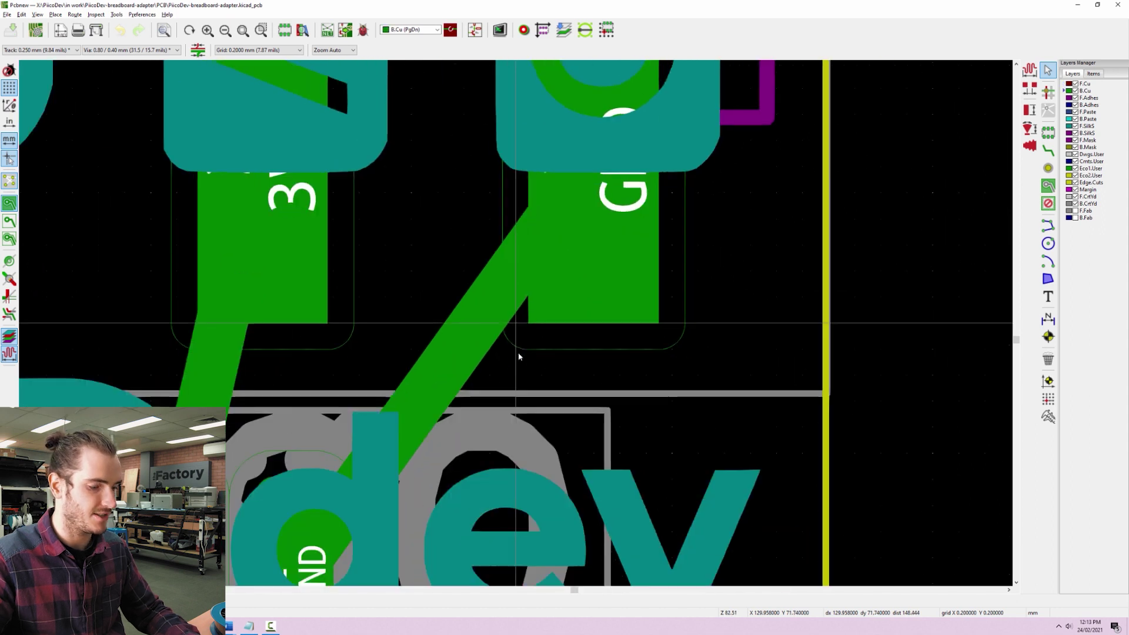
scroll(518, 357, down, 1)
scroll(461, 450, up, 1)
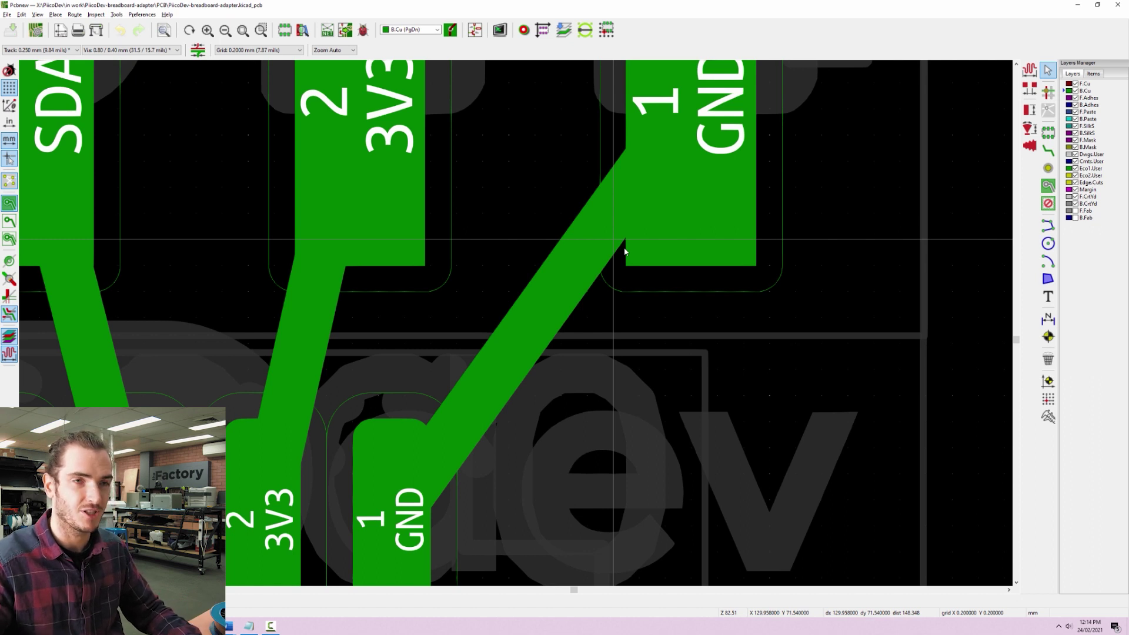
Reroute the diagonal GND track between the header pad and connector pad at 45 degrees, meeting the connector pad's upper corner
scroll(625, 252, down, 3)
scroll(448, 335, up, 3)
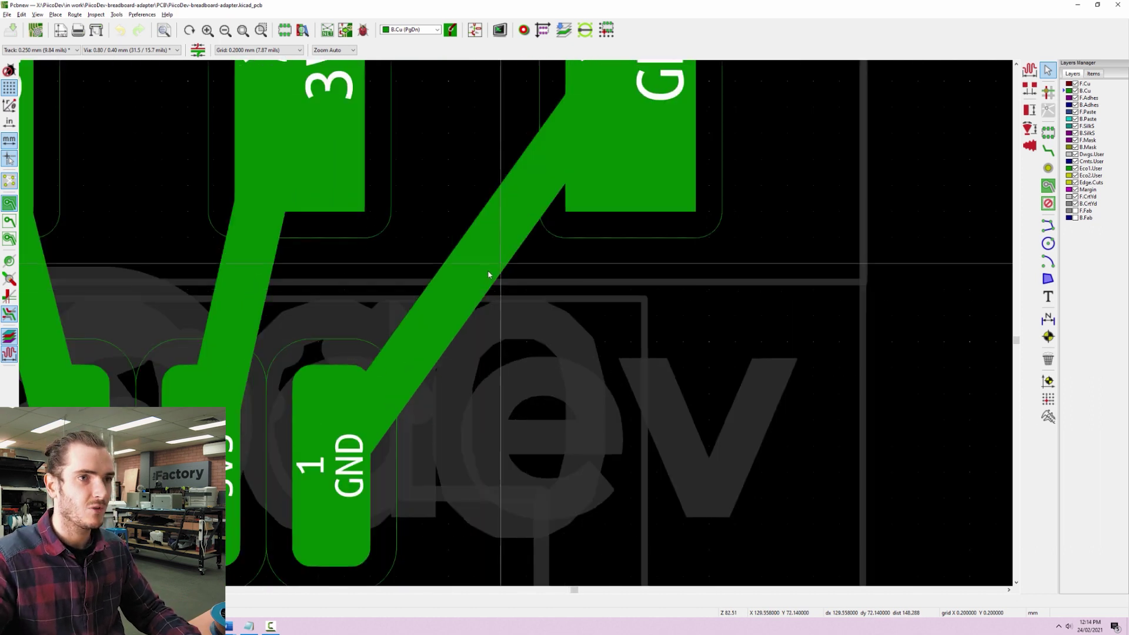
drag(490, 264, 504, 291)
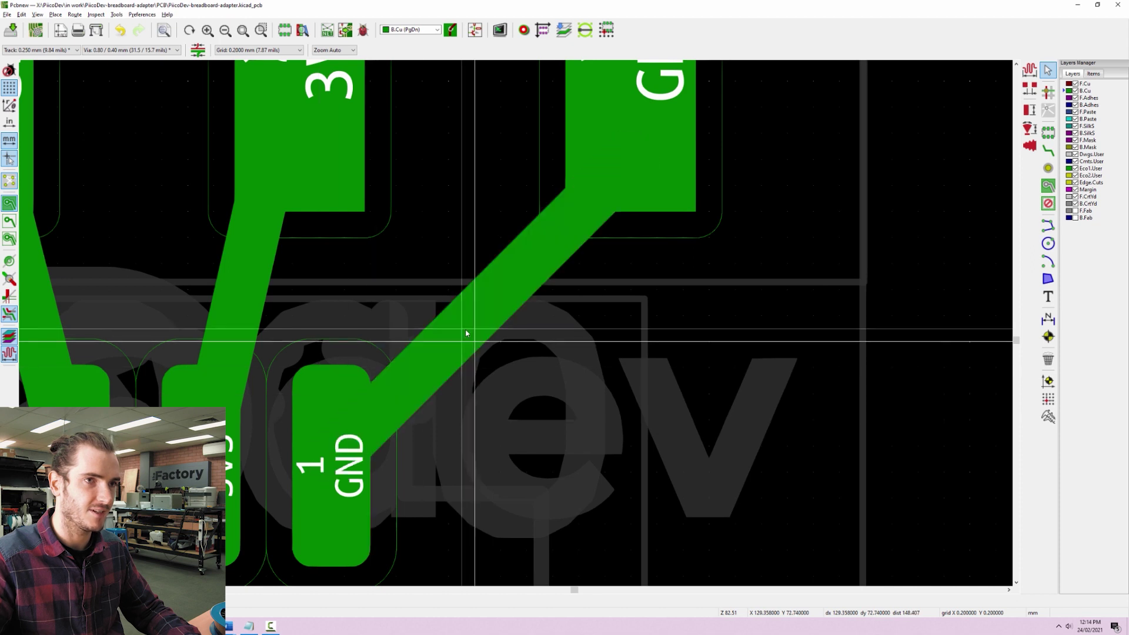
drag(466, 330, 455, 310)
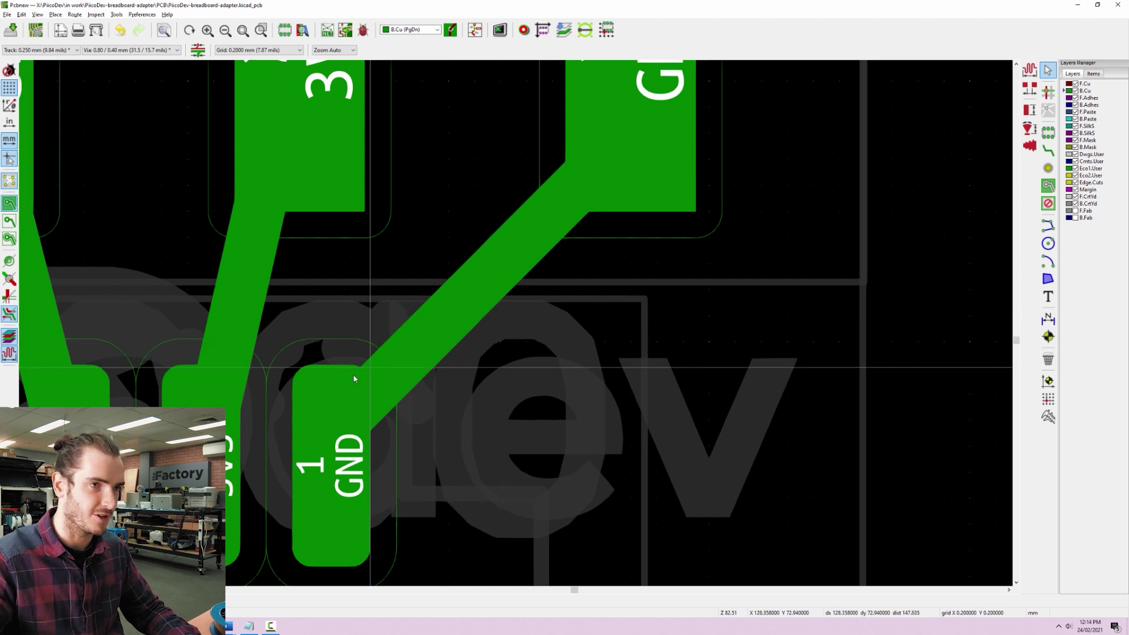
scroll(361, 370, up, 5)
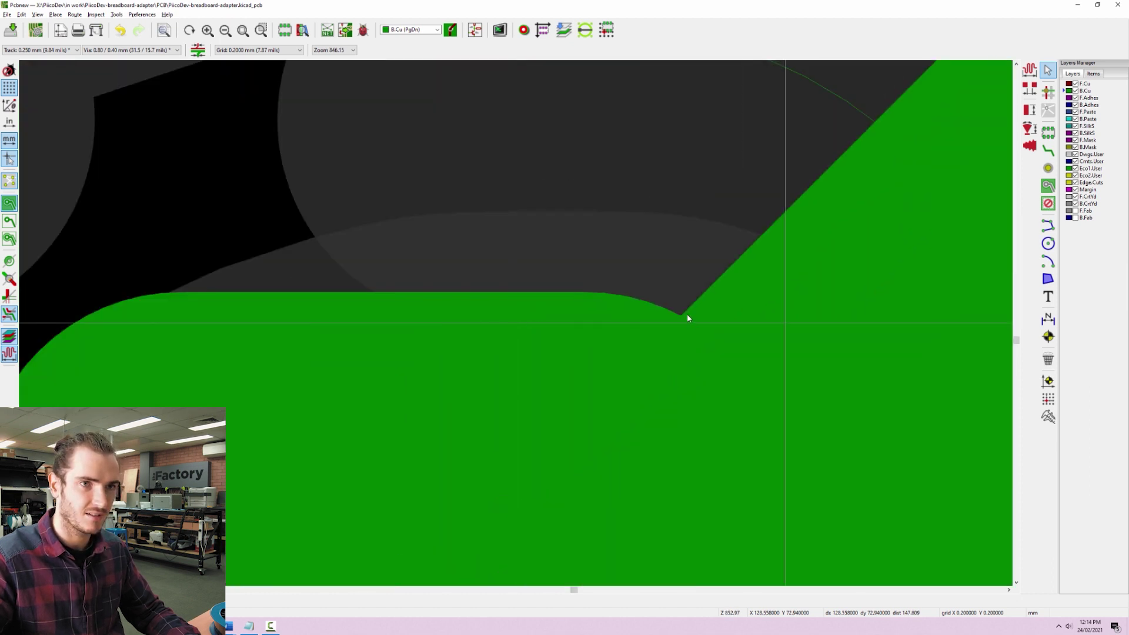
scroll(688, 318, down, 5)
scroll(563, 323, up, 1)
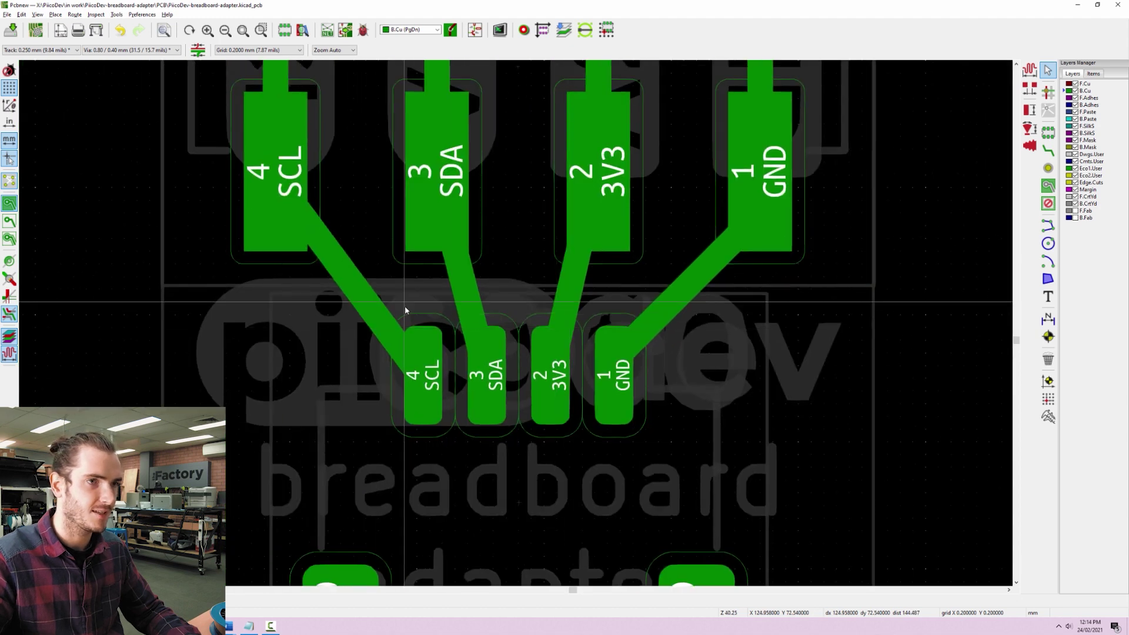
Reroute the SCL track between its header and connector pads at 45 degrees and check its junction with the connector pad
scroll(404, 310, up, 1)
click(454, 305)
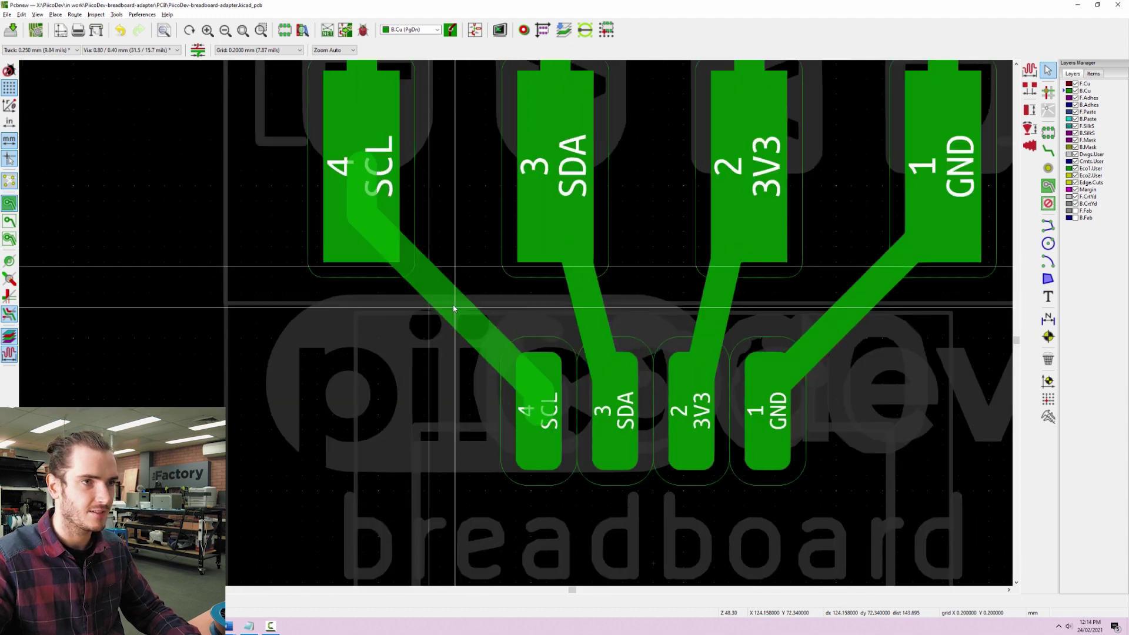
key(Escape)
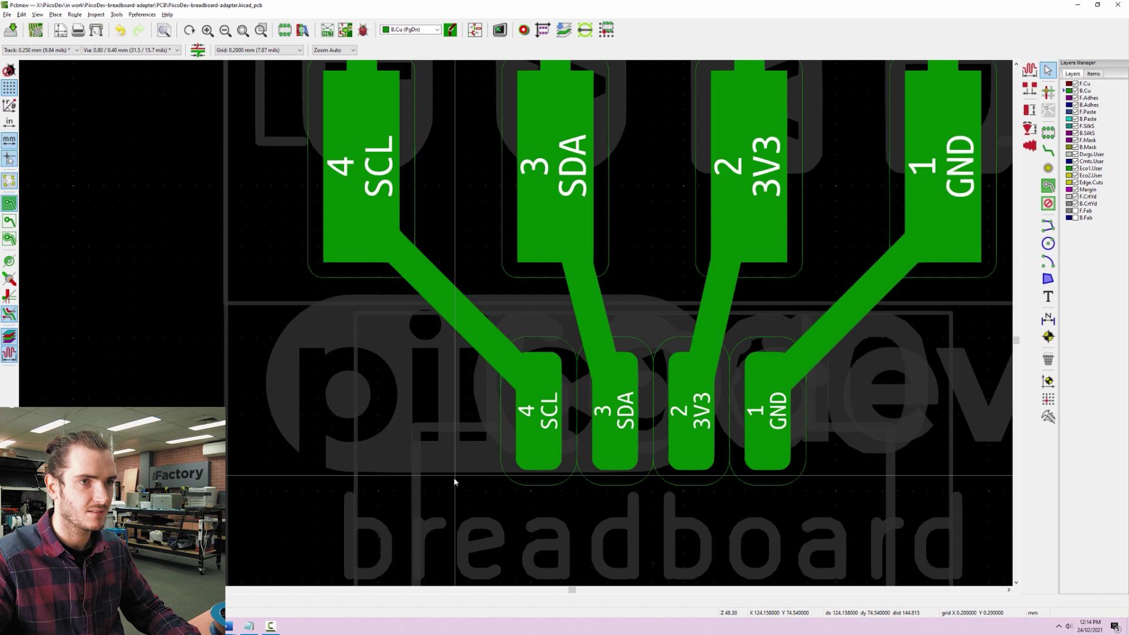
scroll(454, 481, up, 13)
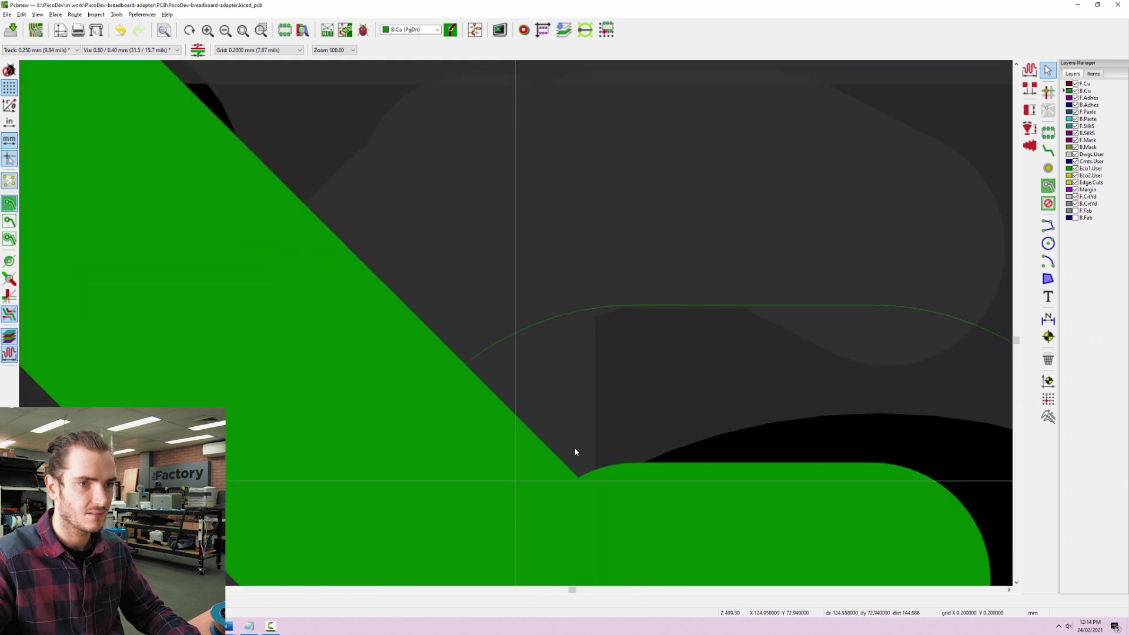
scroll(592, 479, down, 13)
middle_drag(606, 288, 485, 299)
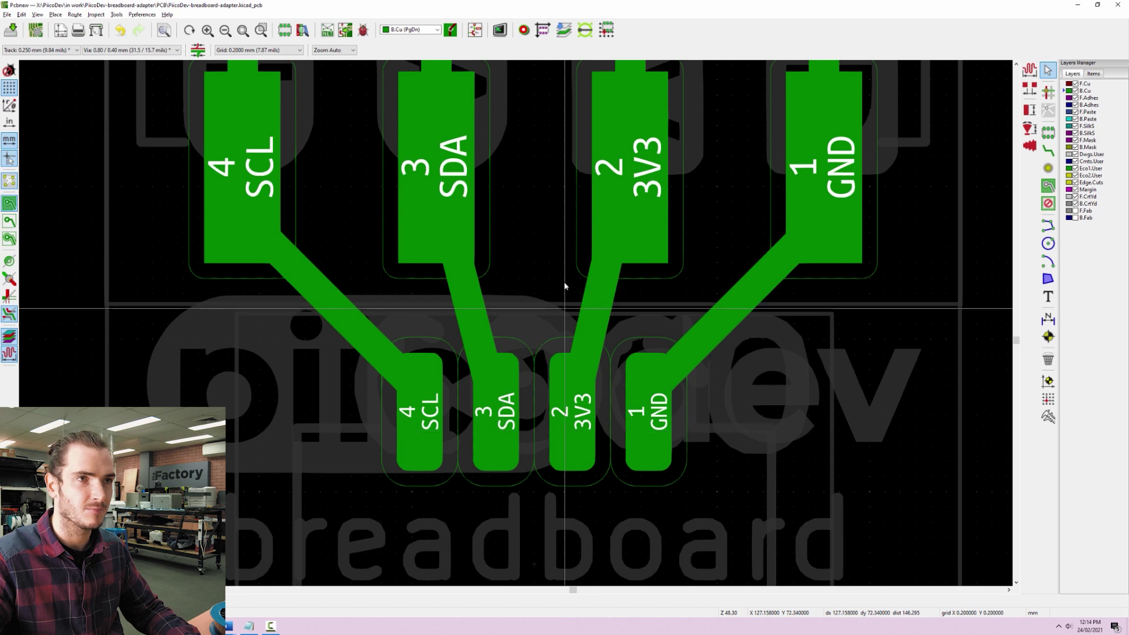
scroll(509, 386, up, 1)
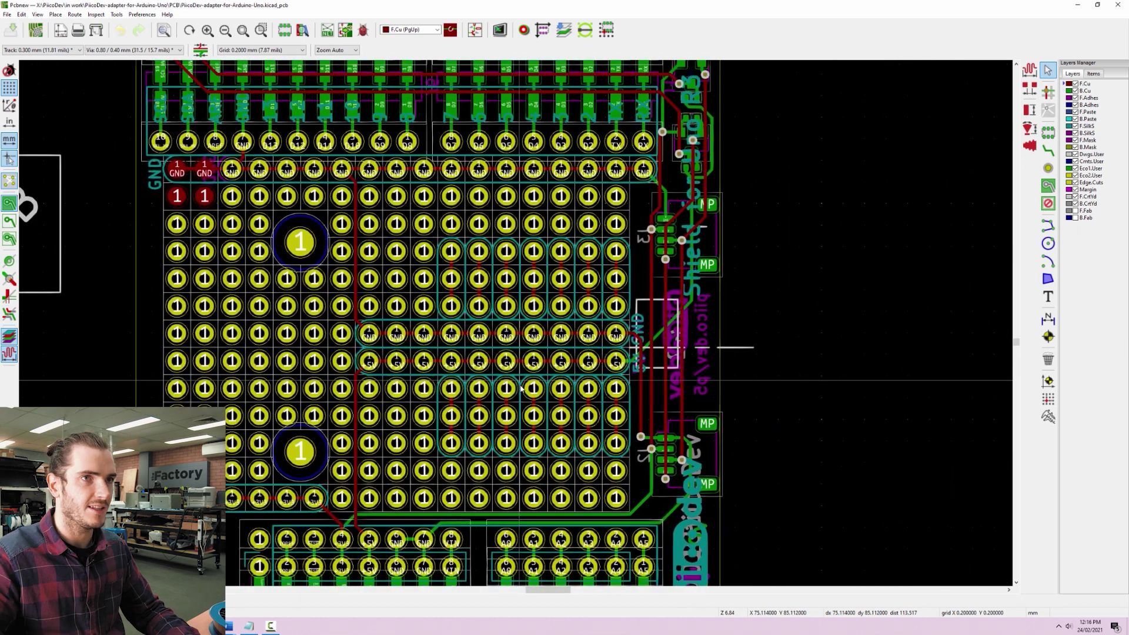
Open the 3D view of the PiicoDev adapter for Arduino Uno board and turn it to the connector side
scroll(520, 388, down, 1)
key(alt+3)
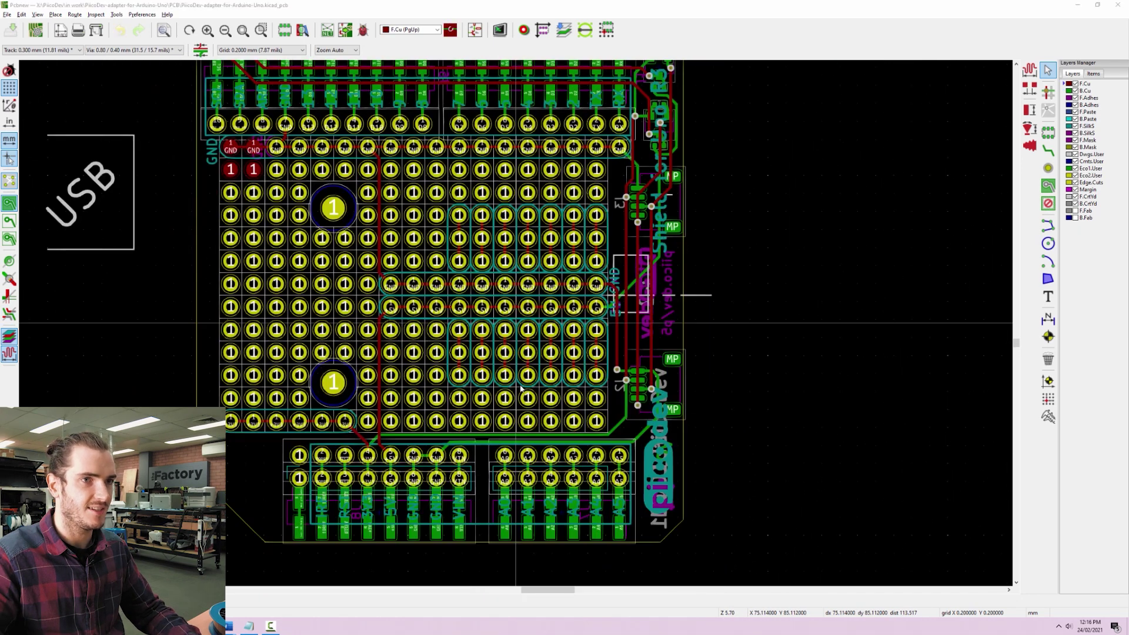
drag(574, 331, 781, 388)
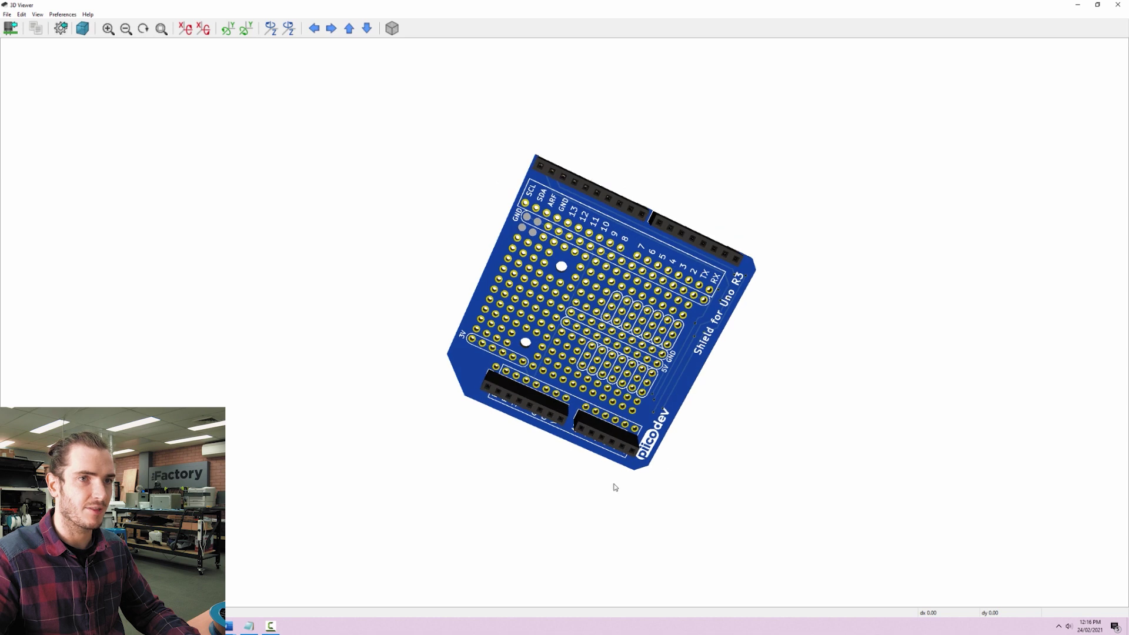
drag(615, 487, 615, 302)
scroll(576, 239, up, 5)
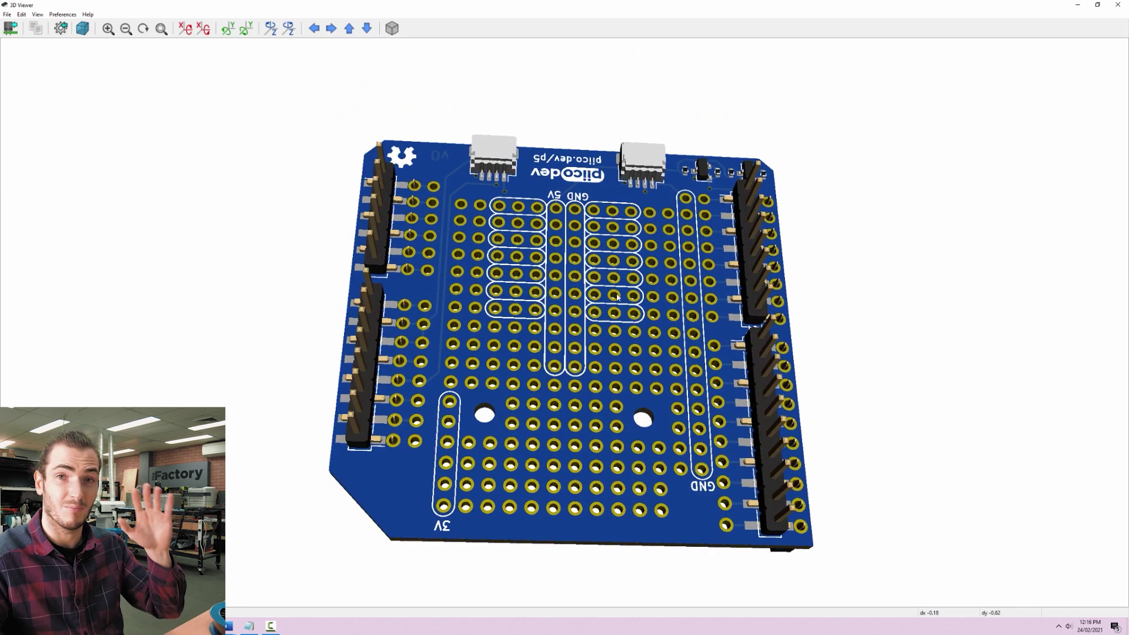
Examine the Uno shield's connectors, pin headers, prototyping grid and silkscreen pin labels from both sides in 3D
drag(641, 262, 735, 243)
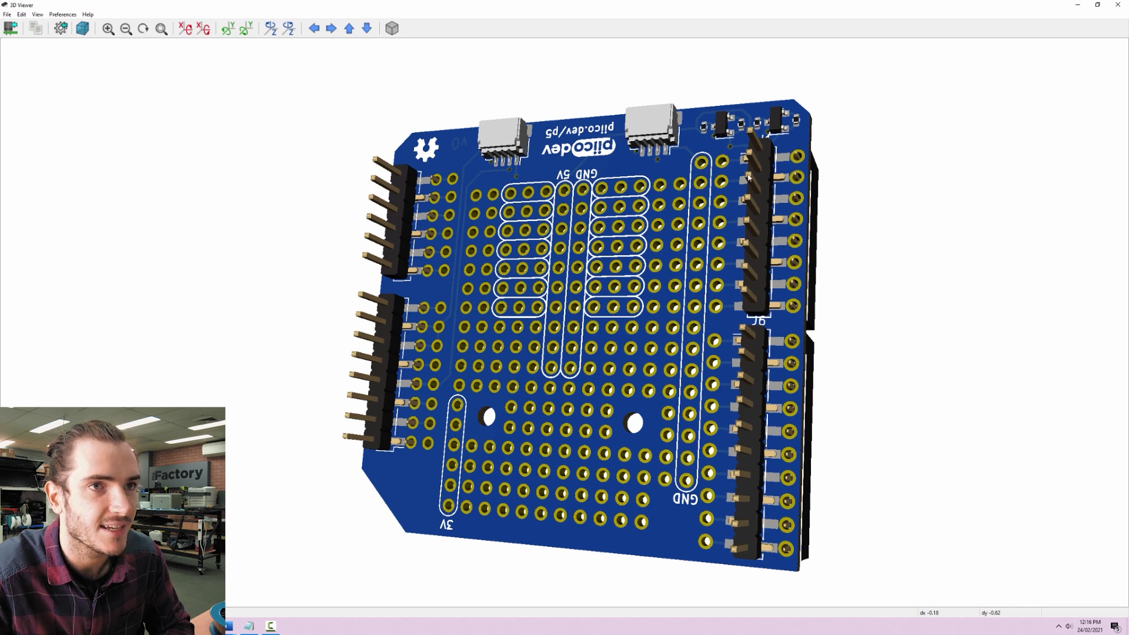
drag(750, 419, 817, 269)
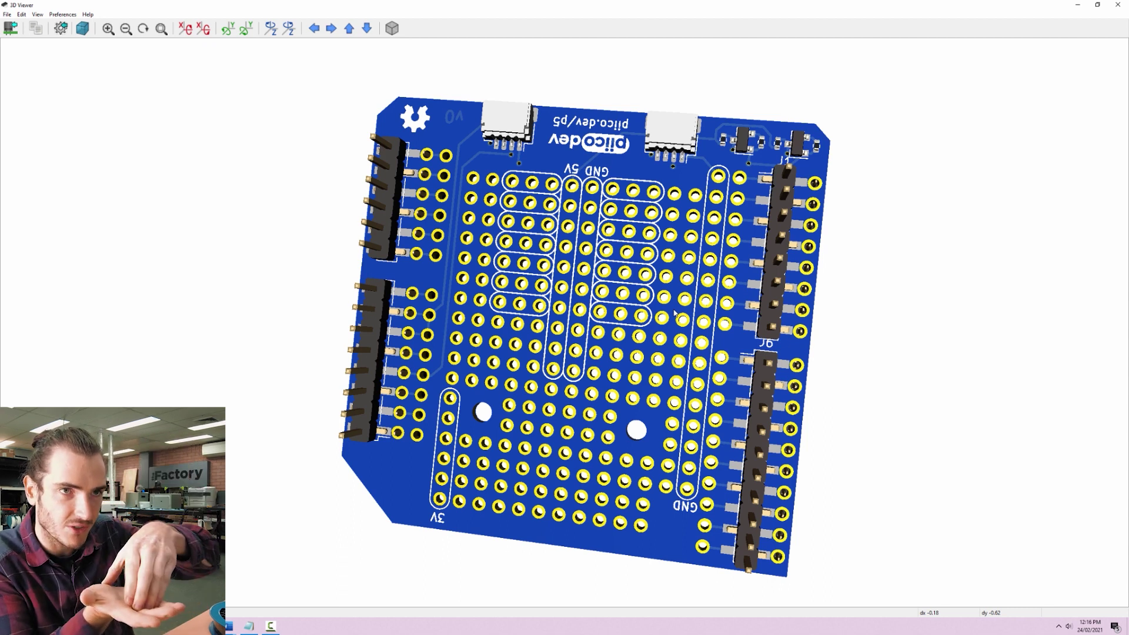
scroll(694, 279, up, 3)
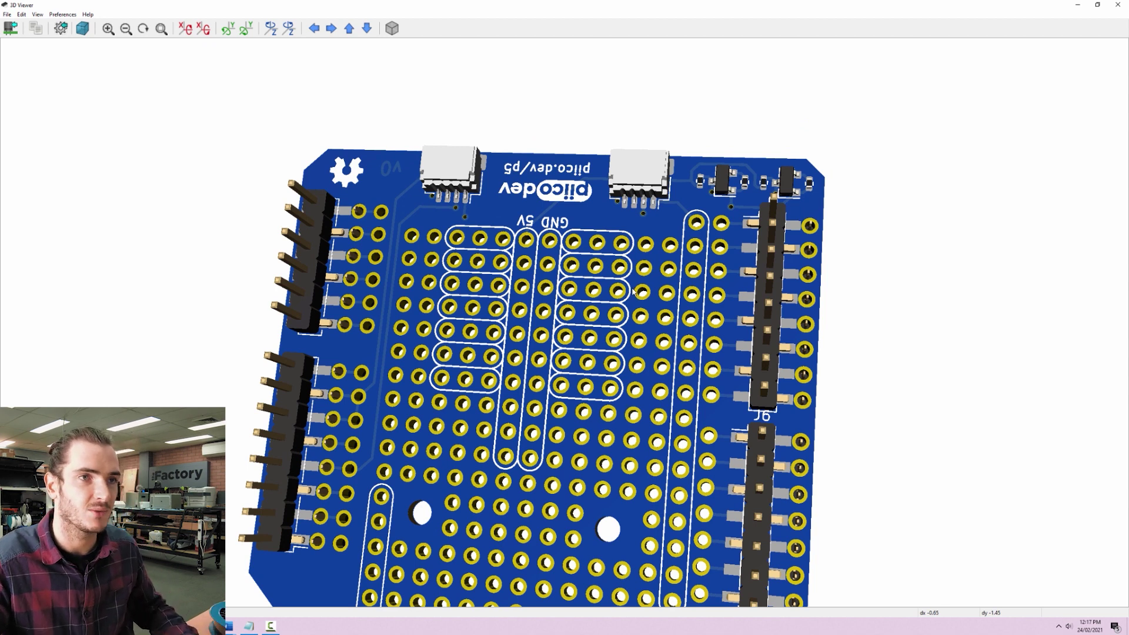
middle_drag(634, 290, 594, 337)
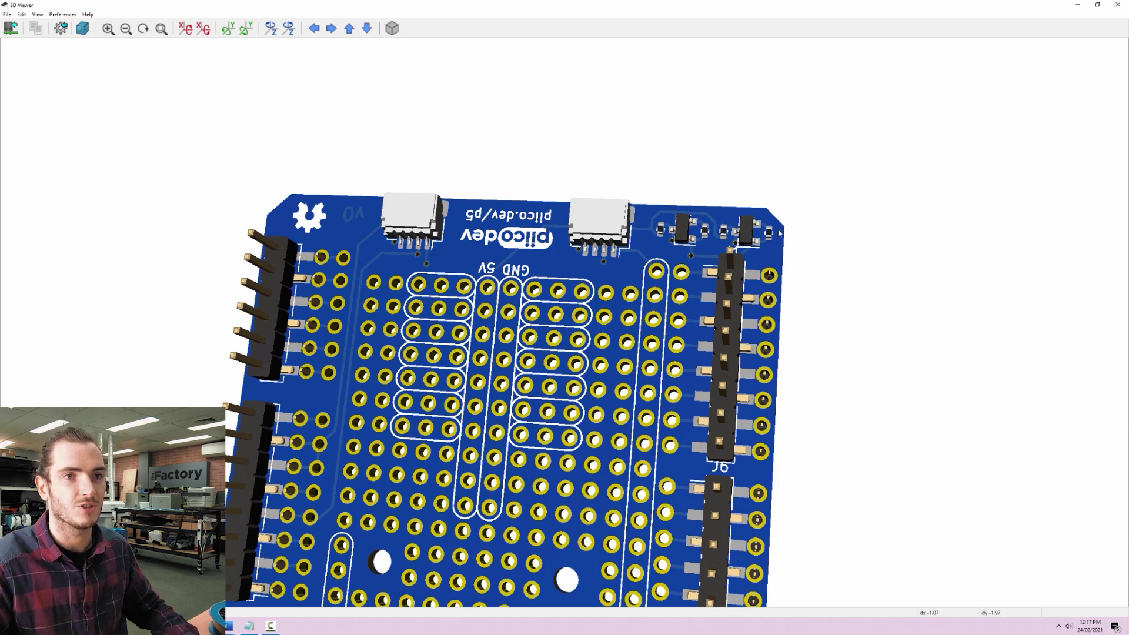
scroll(627, 244, down, 3)
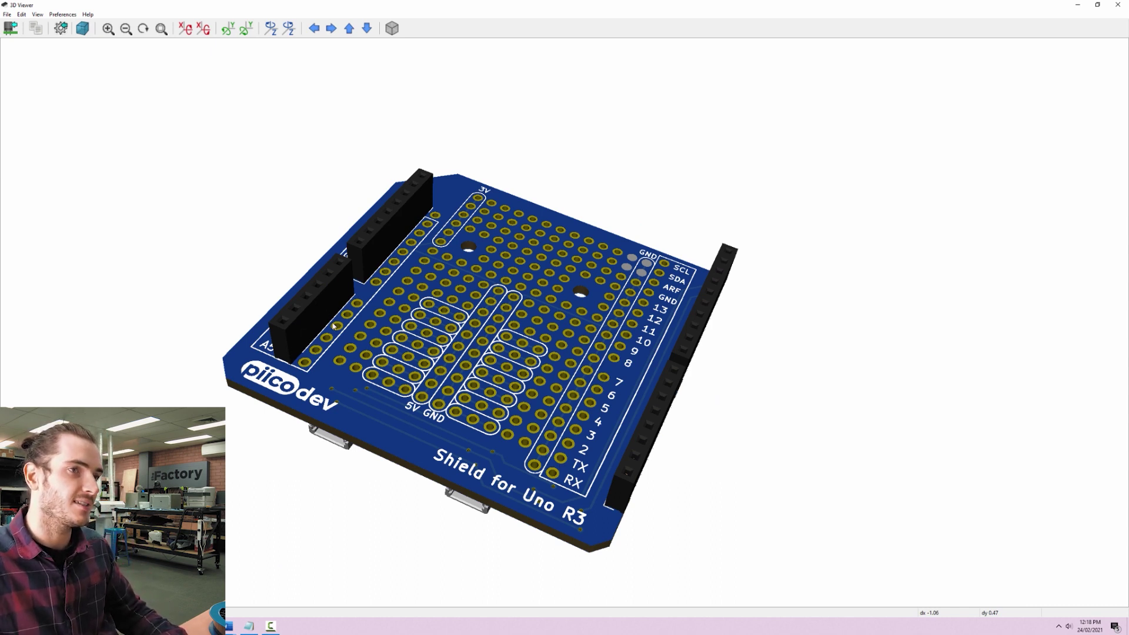
drag(332, 325, 517, 482)
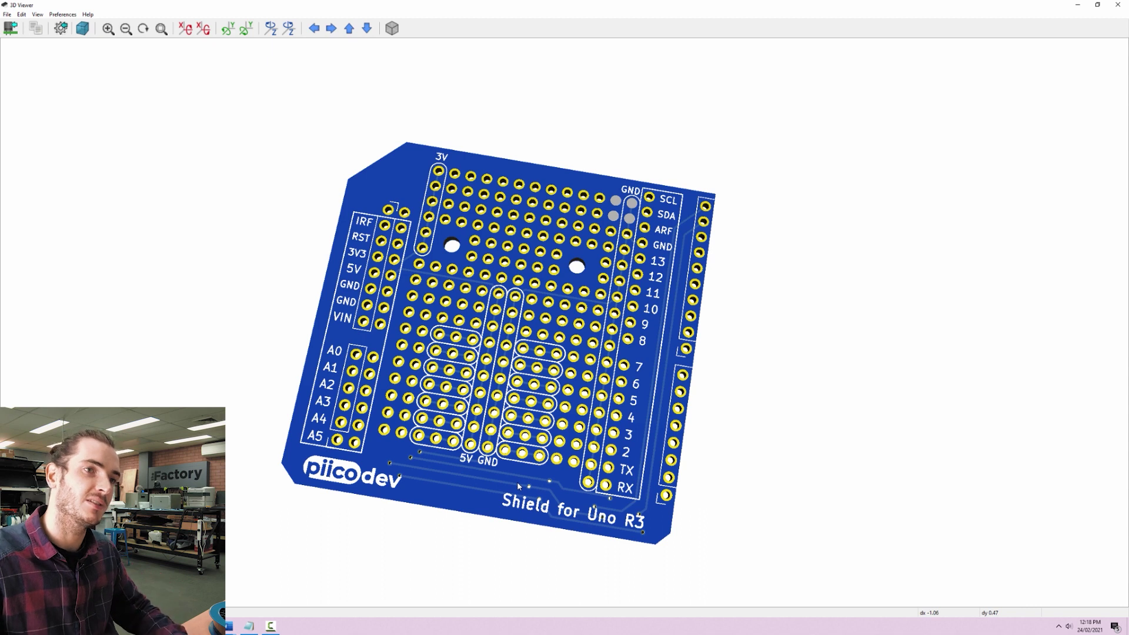
drag(517, 482, 570, 235)
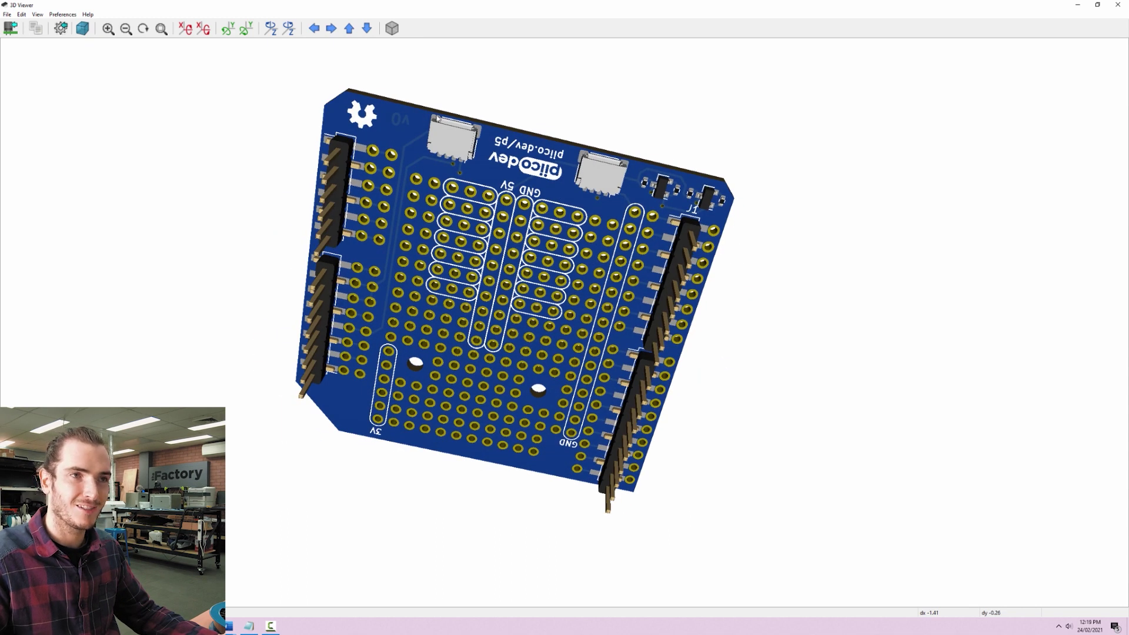
drag(571, 231, 610, 334)
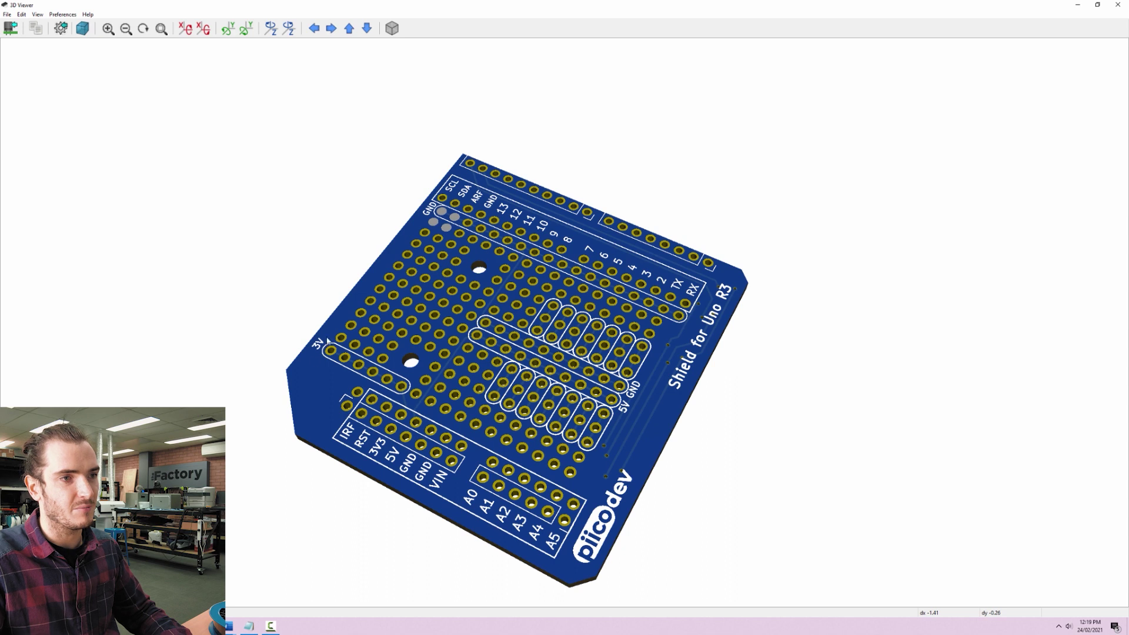
drag(440, 445, 433, 344)
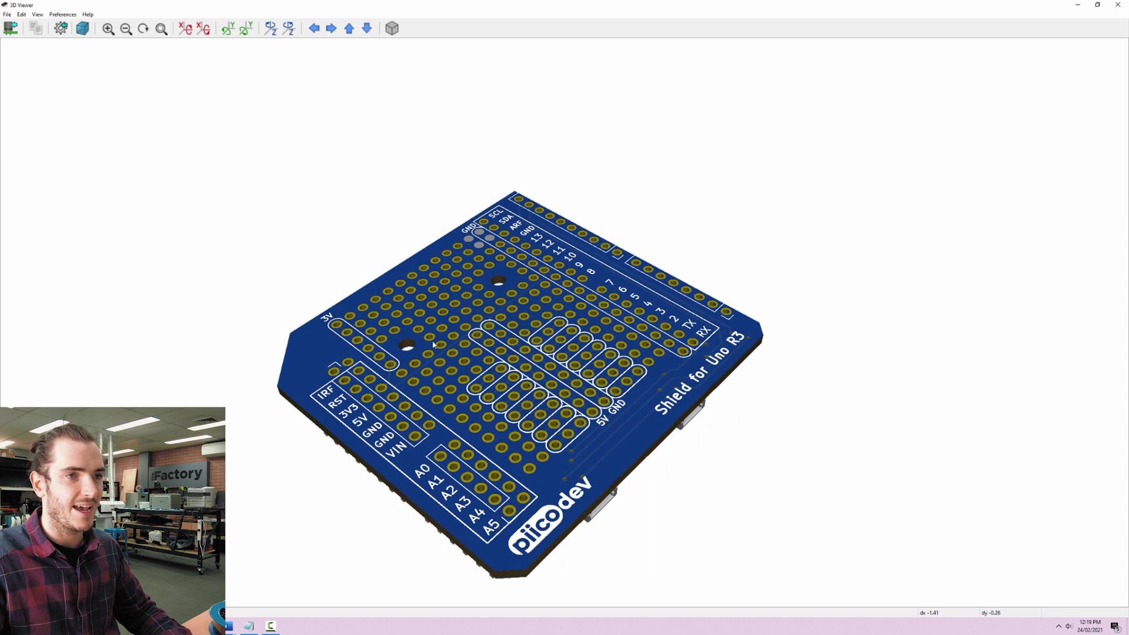
drag(669, 493, 606, 516)
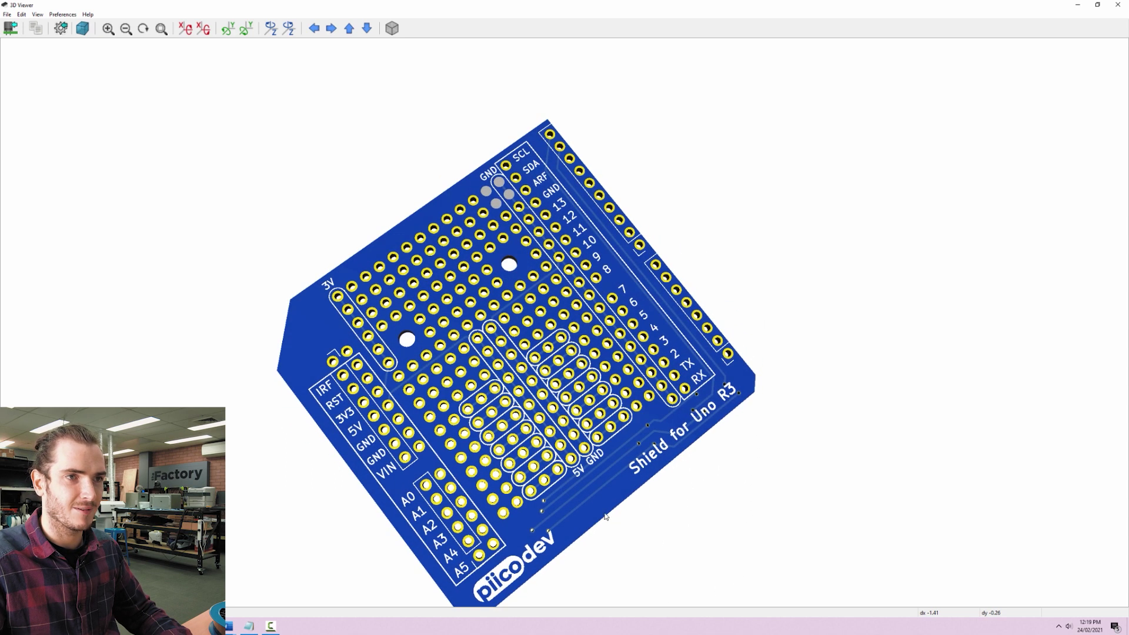